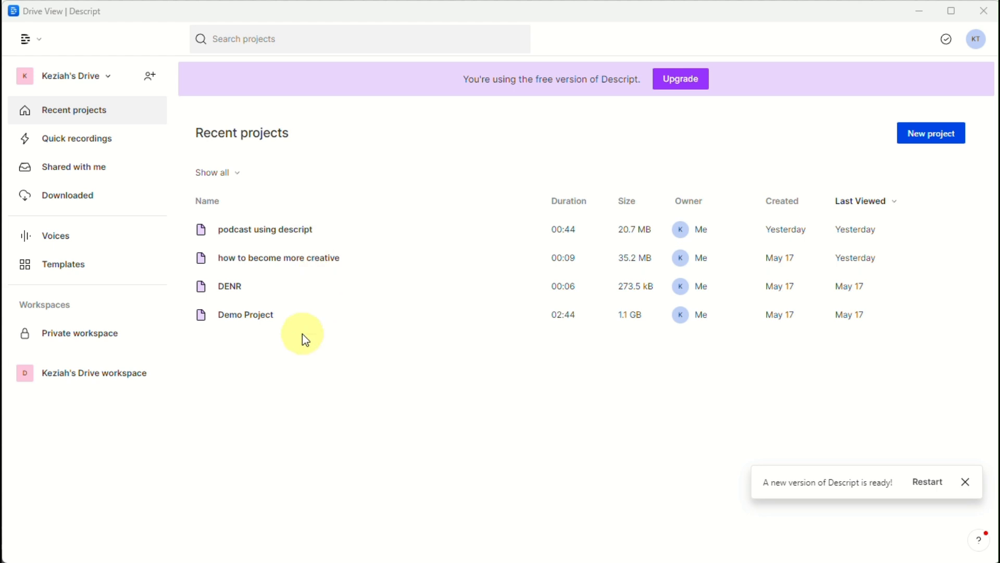
Create a new project titled "name of project" and check its list of compositions.
left_click(367, 43)
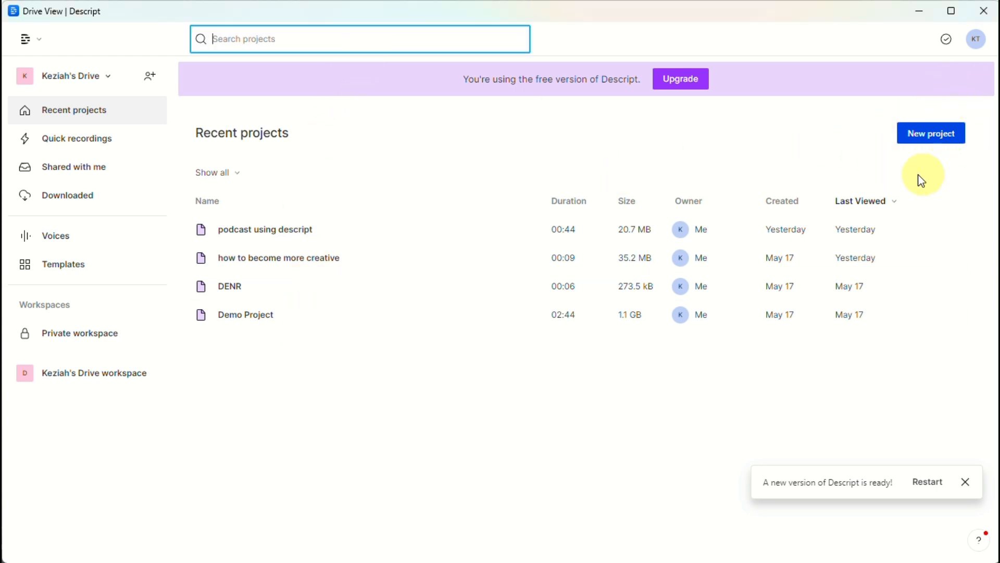
left_click(941, 137)
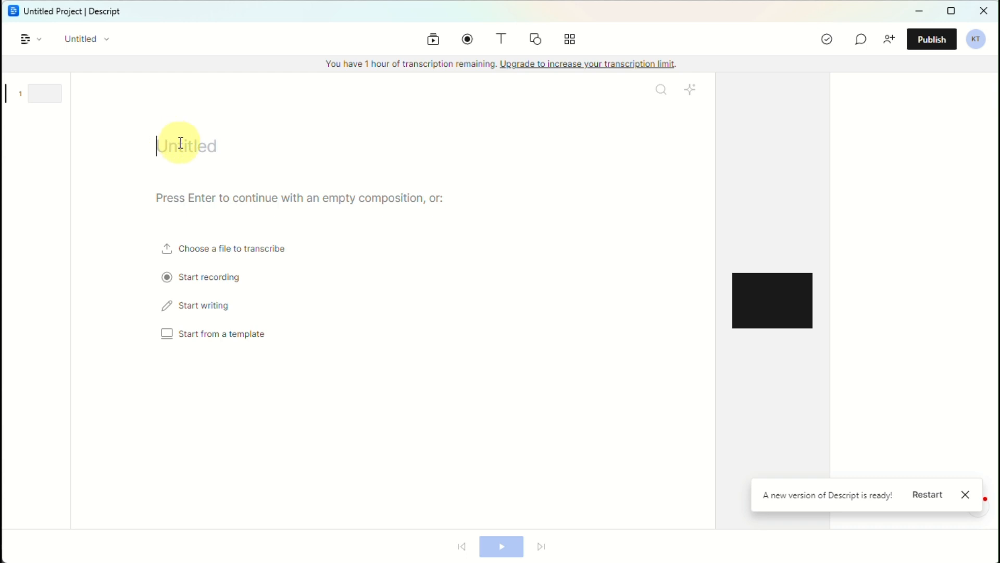
type("name of project")
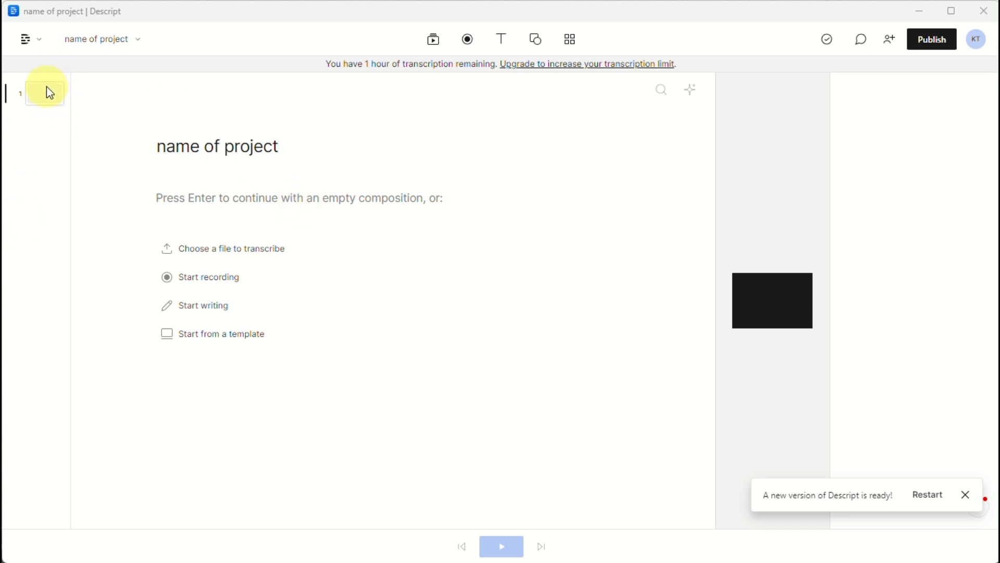
left_click(105, 40)
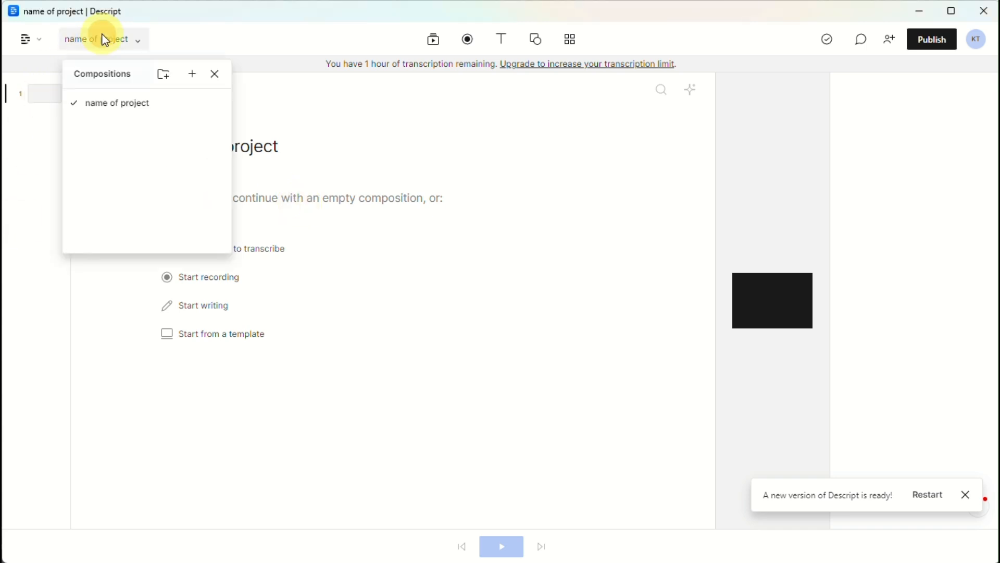
left_click(300, 138)
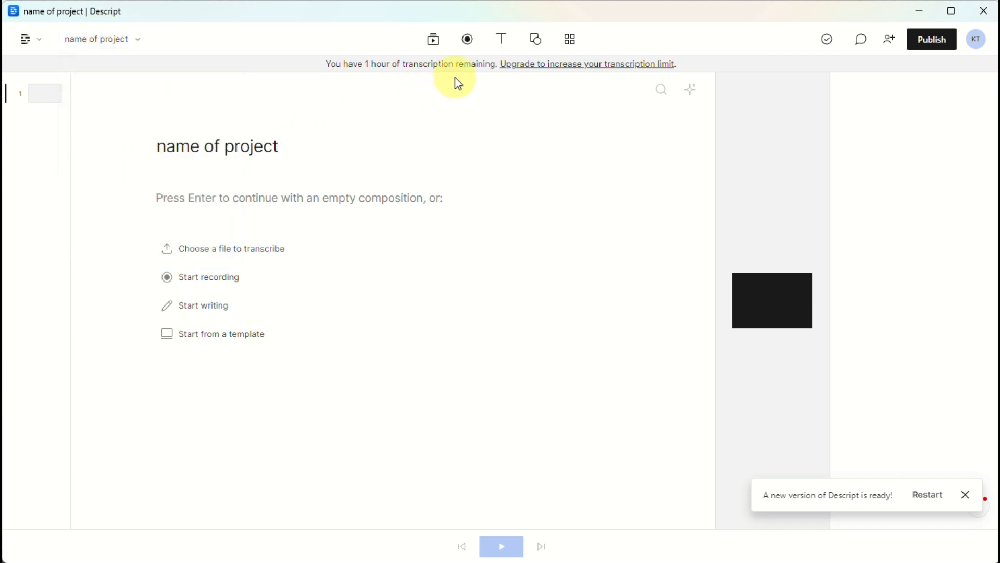
left_click(433, 41)
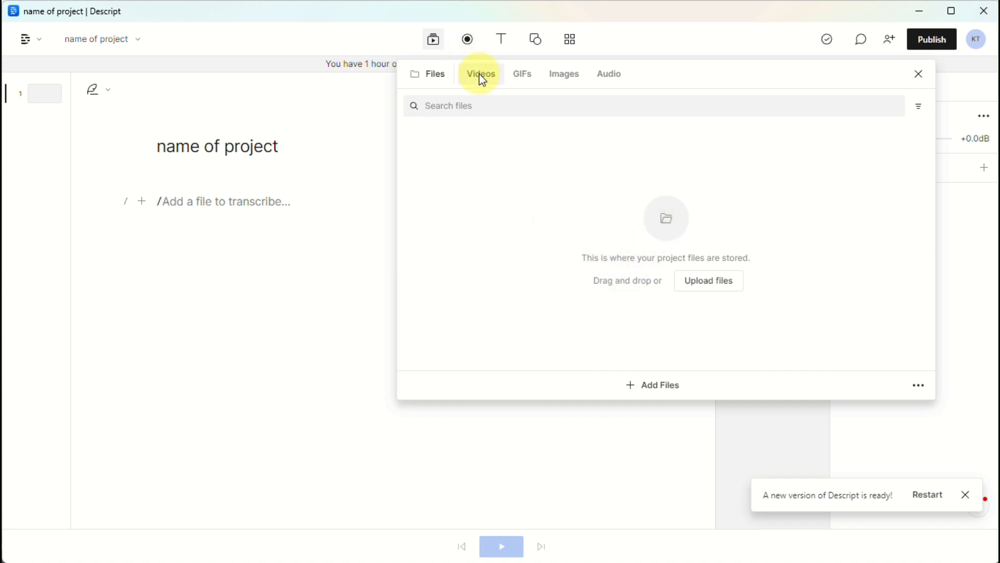
left_click(709, 278)
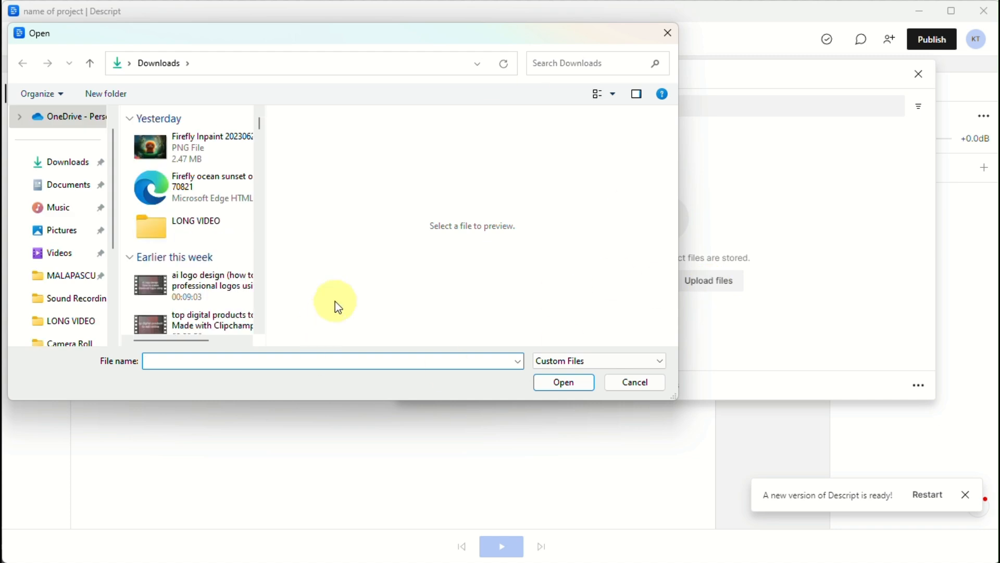
left_click(230, 142)
left_click_drag(230, 142, 781, 196)
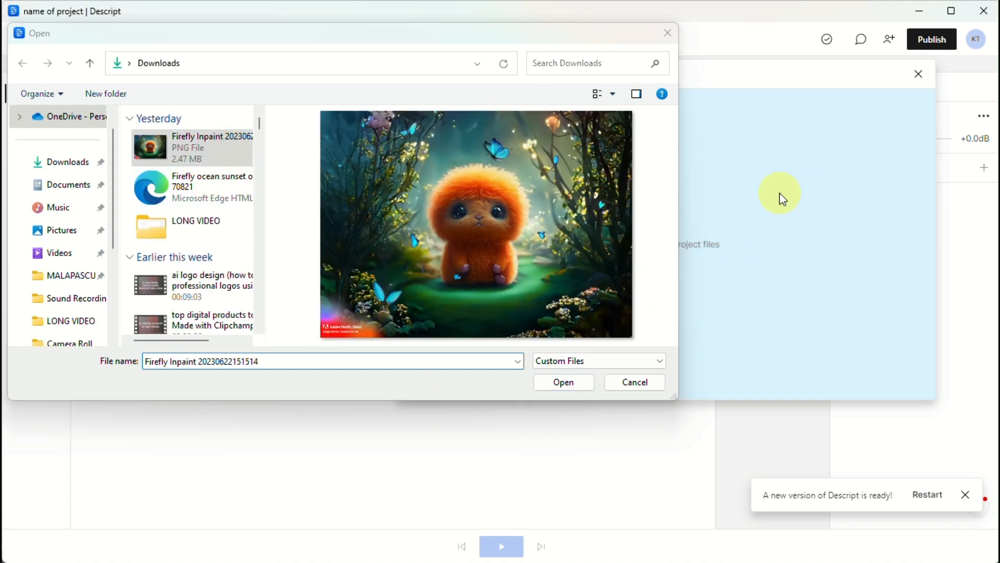
left_click(665, 33)
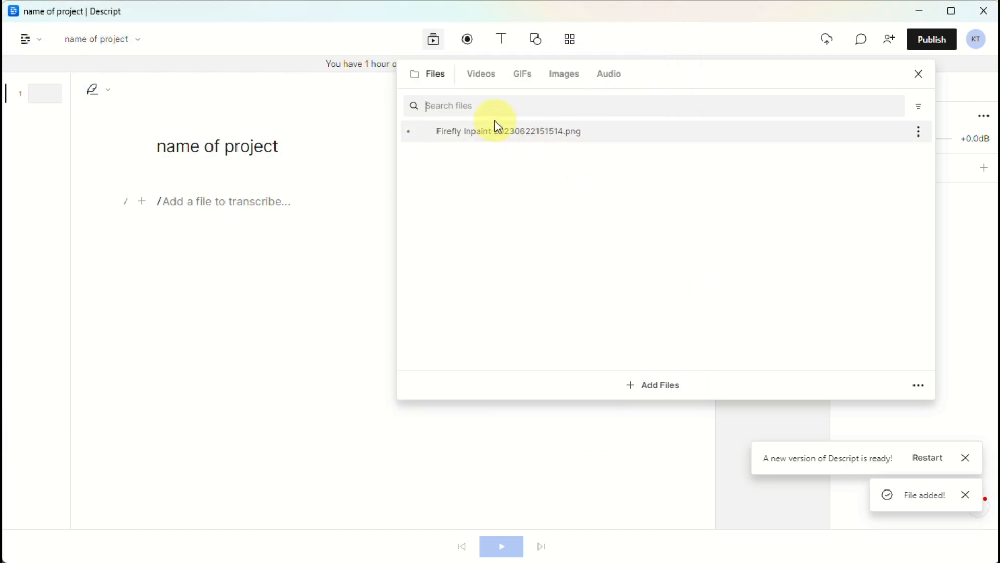
Browse the stock videos, GIFs, images and audio in the media library, and return to the project files.
left_click(481, 78)
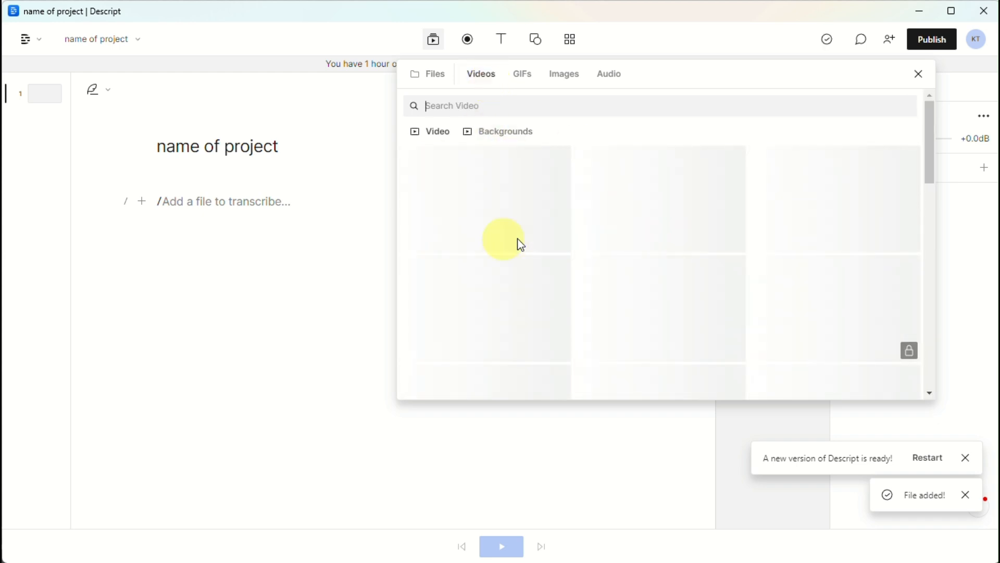
scroll(483, 233, "down", 5)
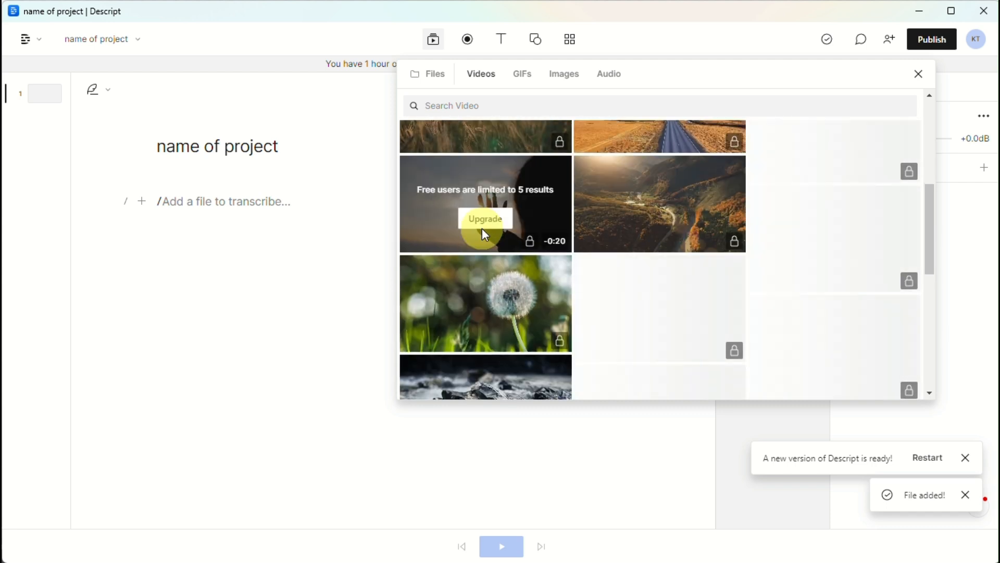
left_click(527, 79)
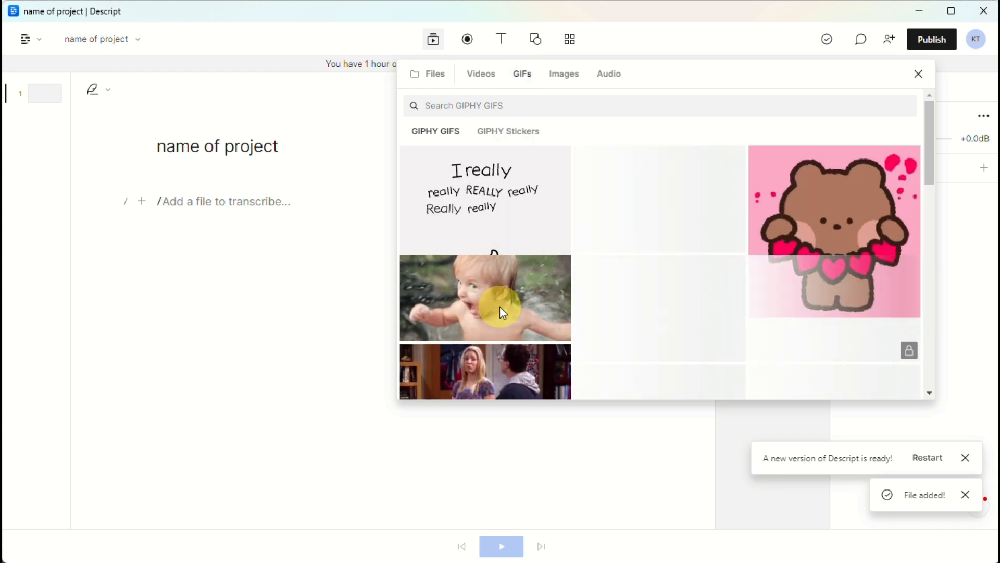
left_click(555, 79)
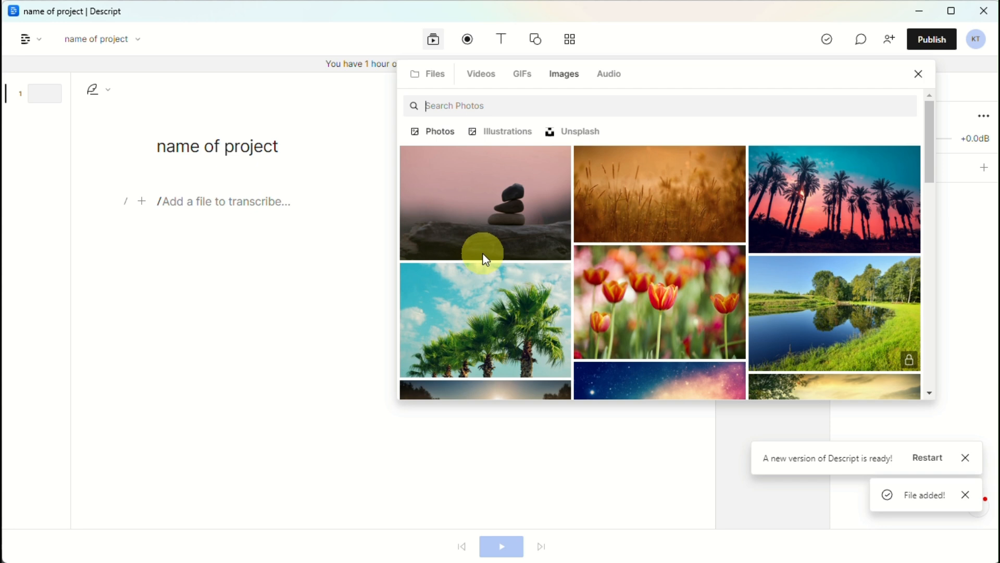
left_click(599, 77)
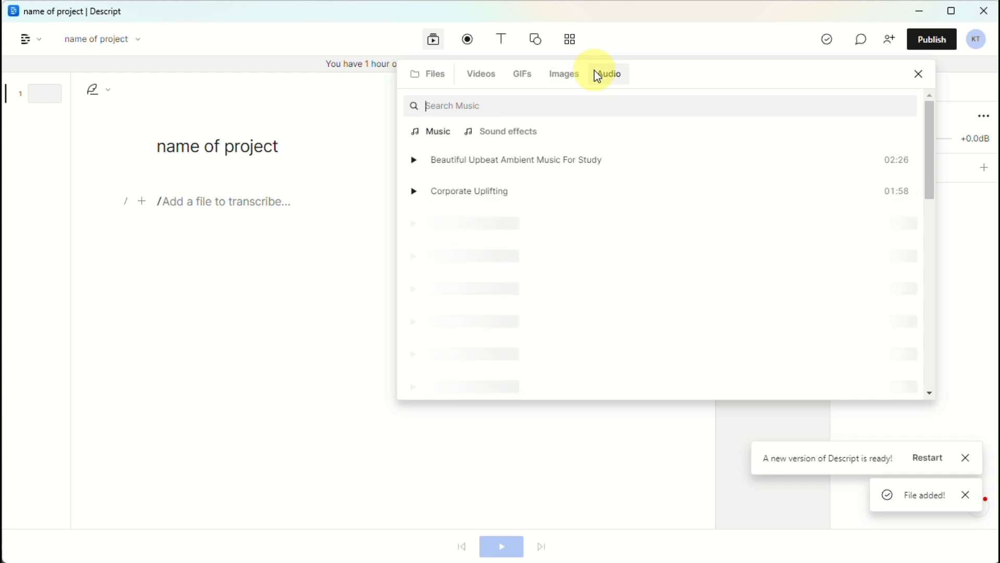
left_click(598, 75)
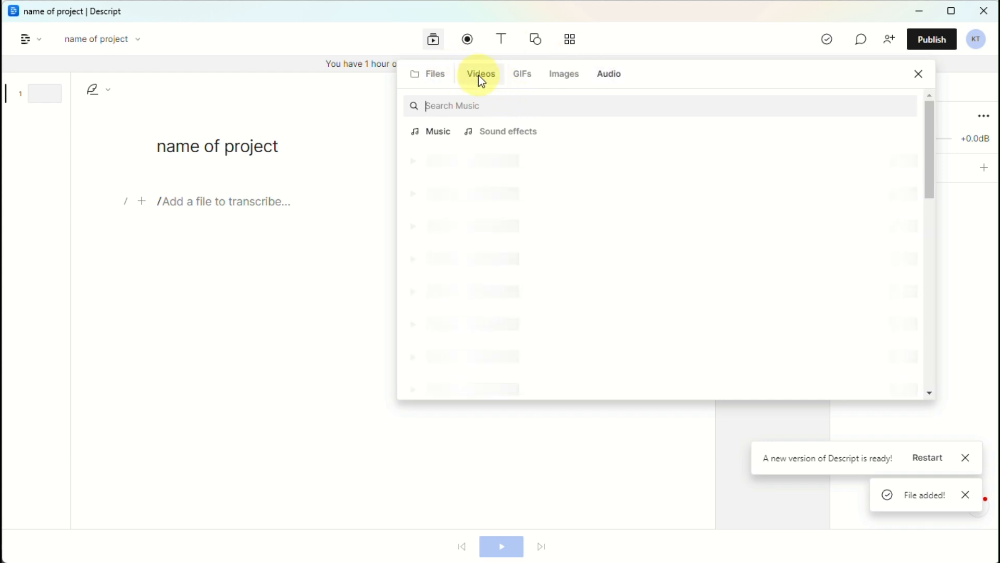
left_click(438, 82)
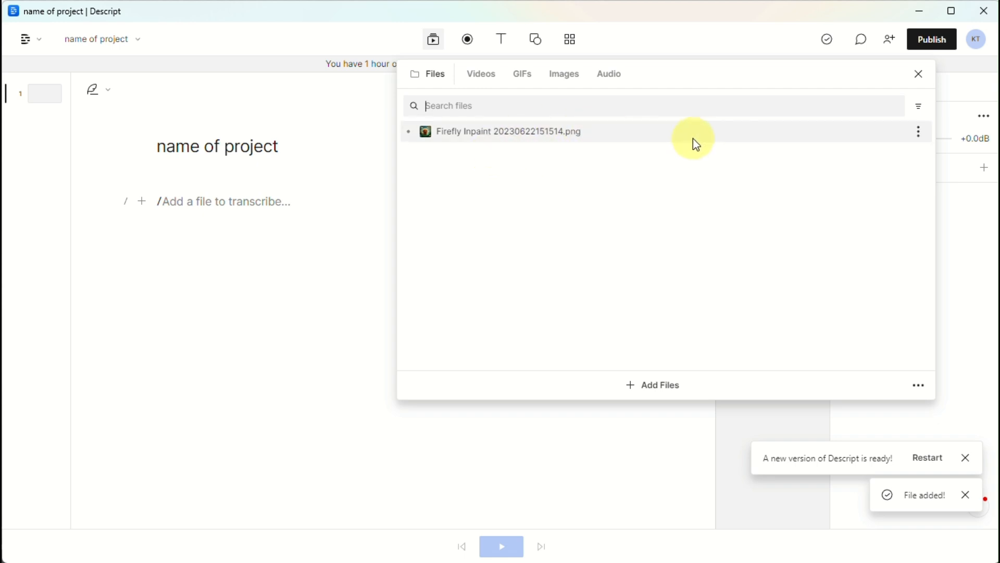
Review the recording options, including the available microphones and the Studio Sound and Transcribe input settings.
left_click(469, 41)
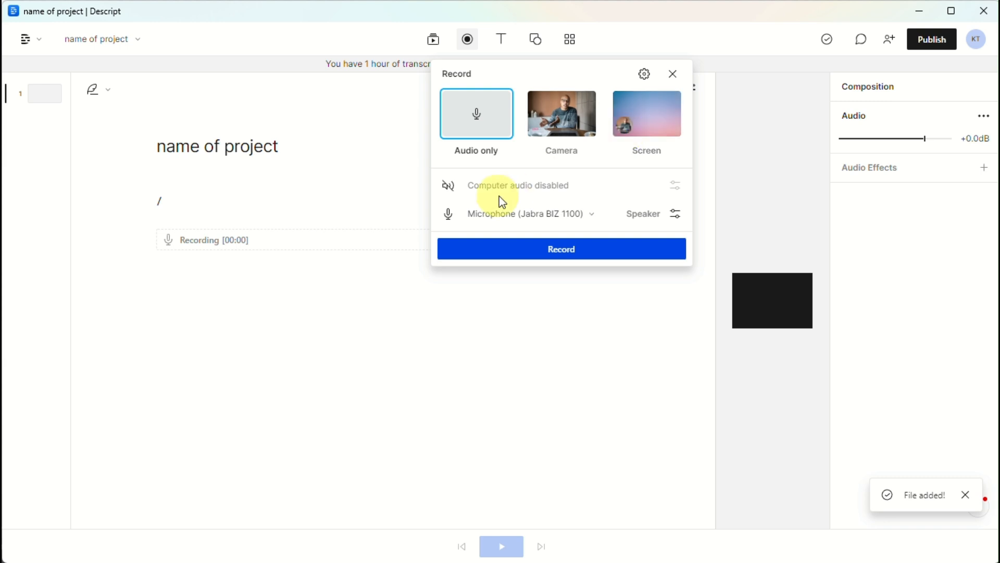
left_click(604, 213)
scroll(573, 300, "down", 1)
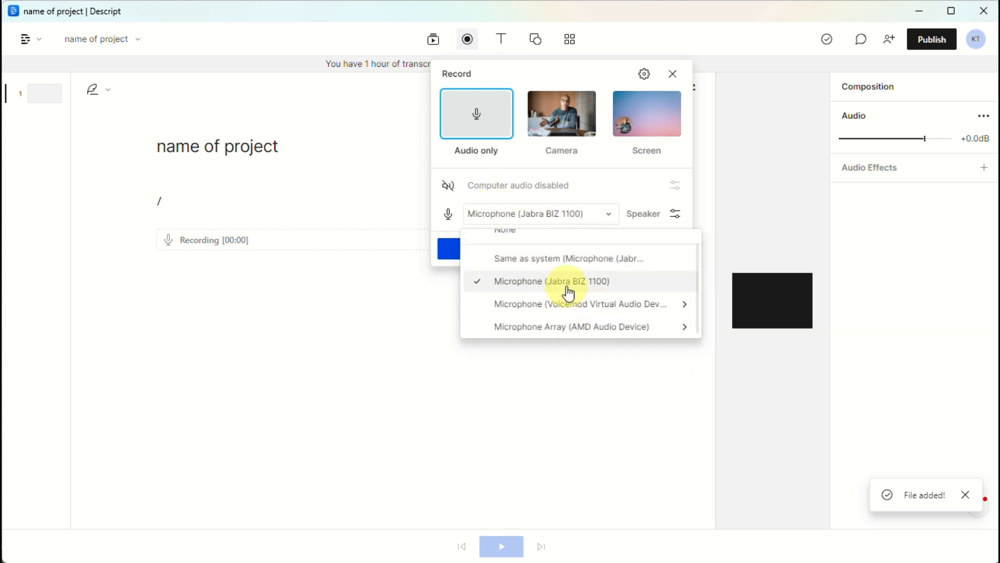
scroll(568, 293, "up", 1)
left_click(654, 214)
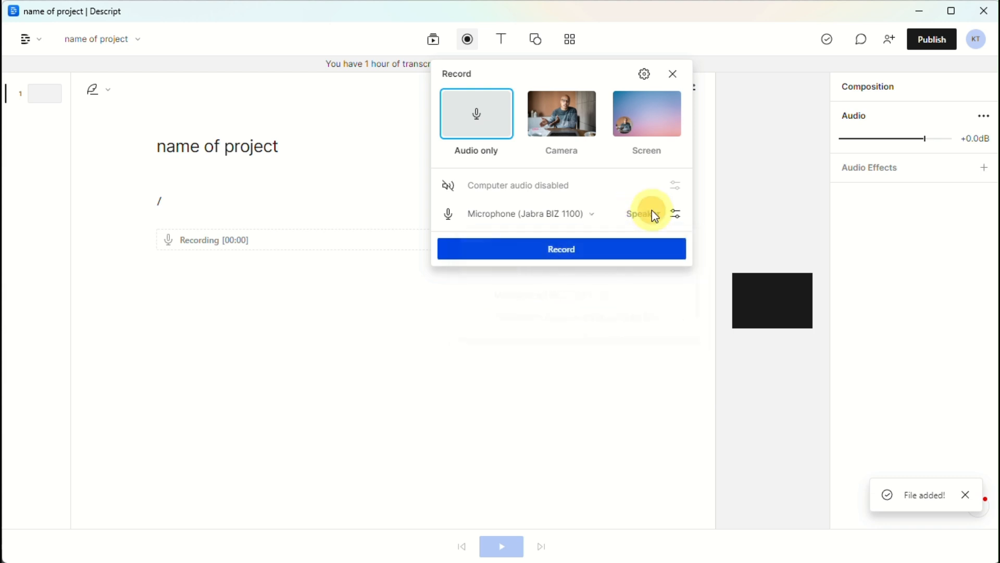
left_click(672, 213)
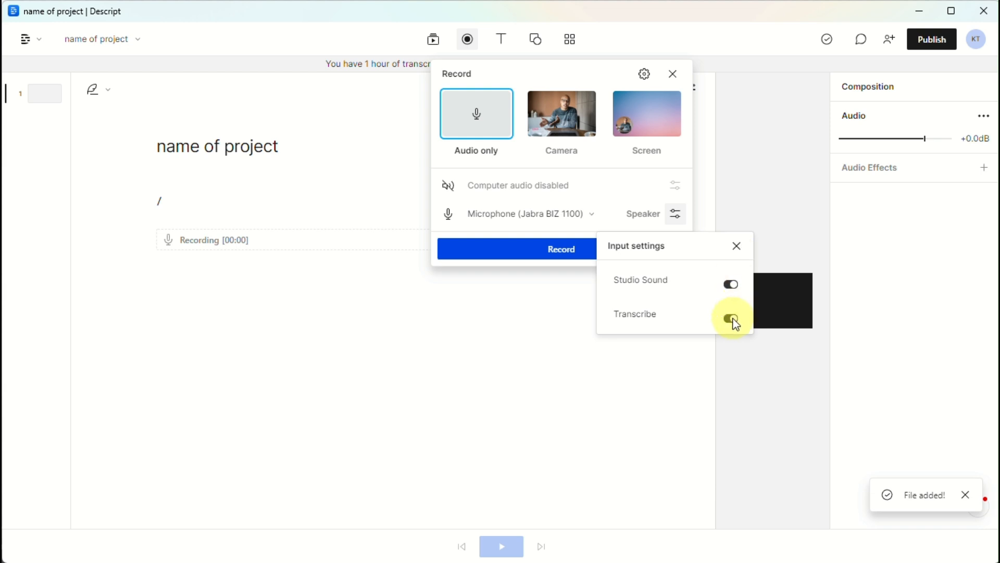
left_click(736, 253)
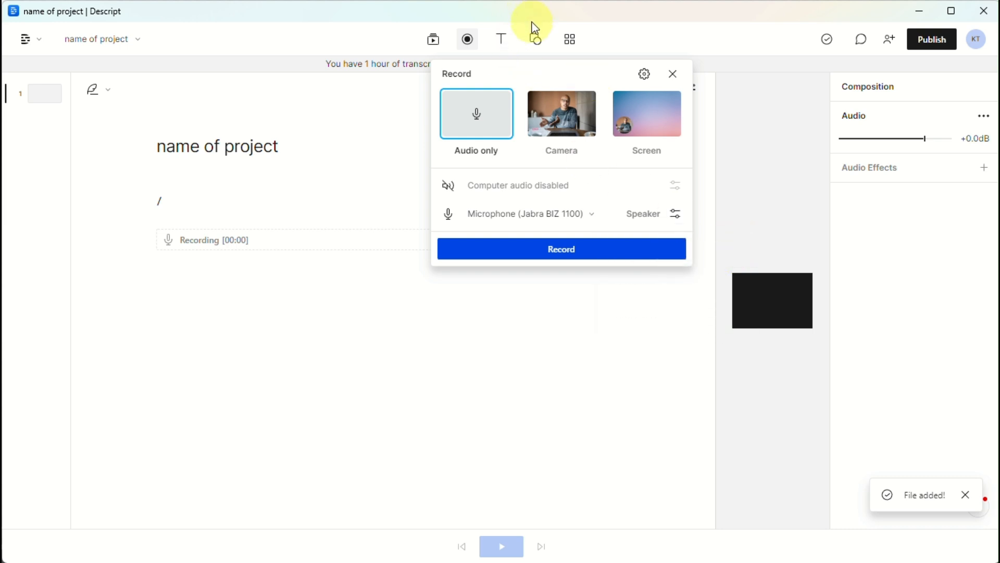
Look through the text styles and the shape elements that can be added to the composition.
left_click(501, 39)
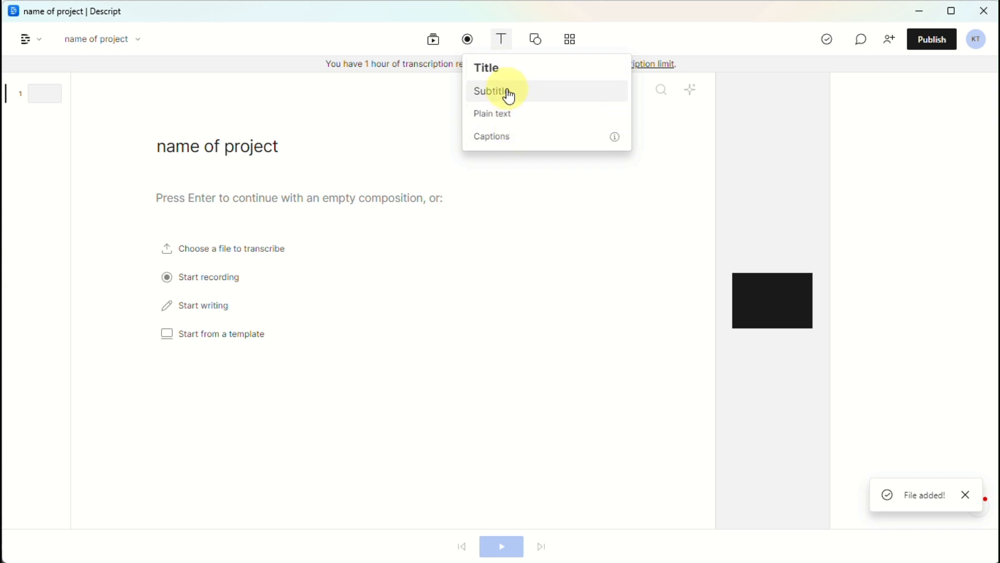
left_click(533, 39)
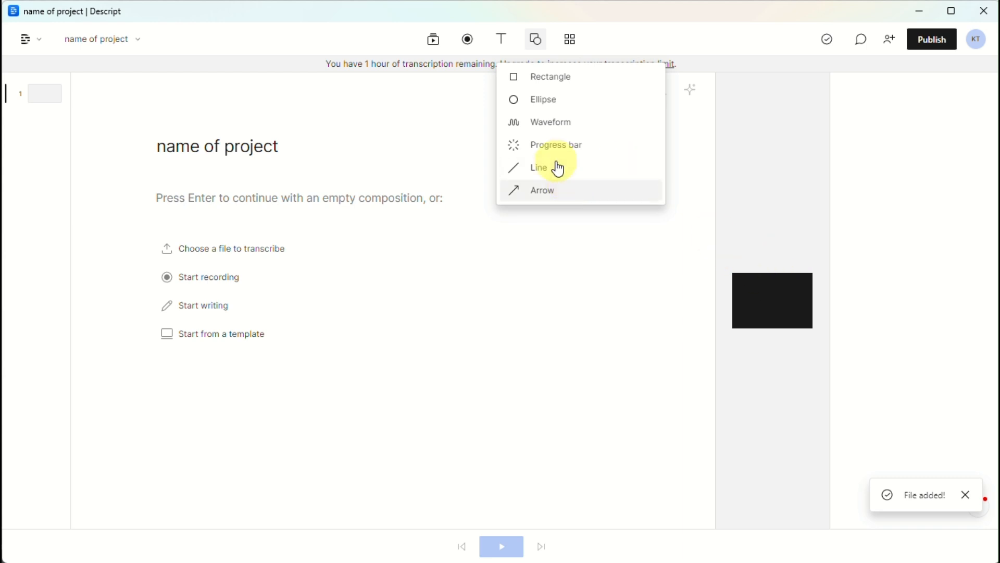
left_click(571, 45)
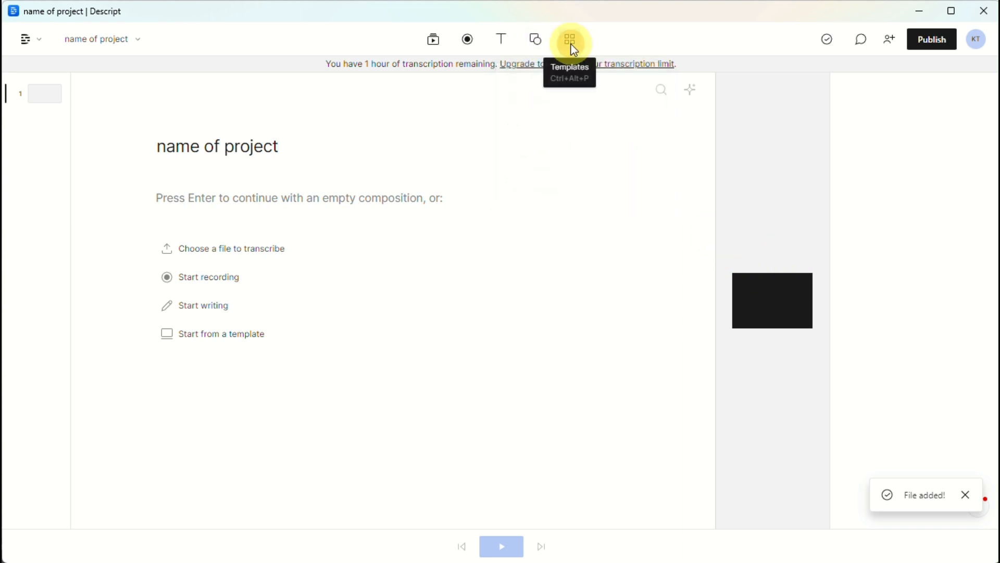
Apply the Staggered Intro template from the gallery's Intros category to the composition.
left_click(571, 45)
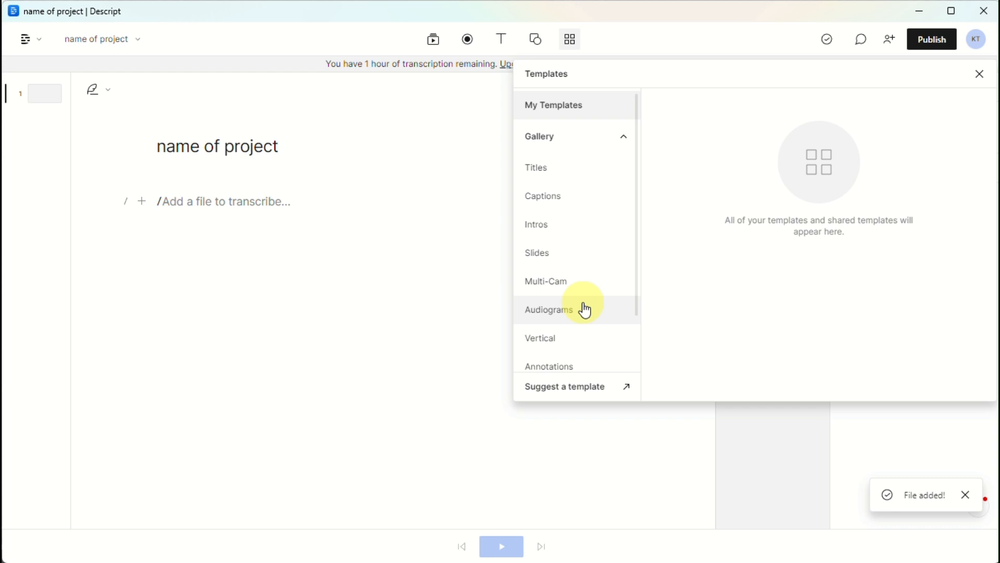
left_click(557, 233)
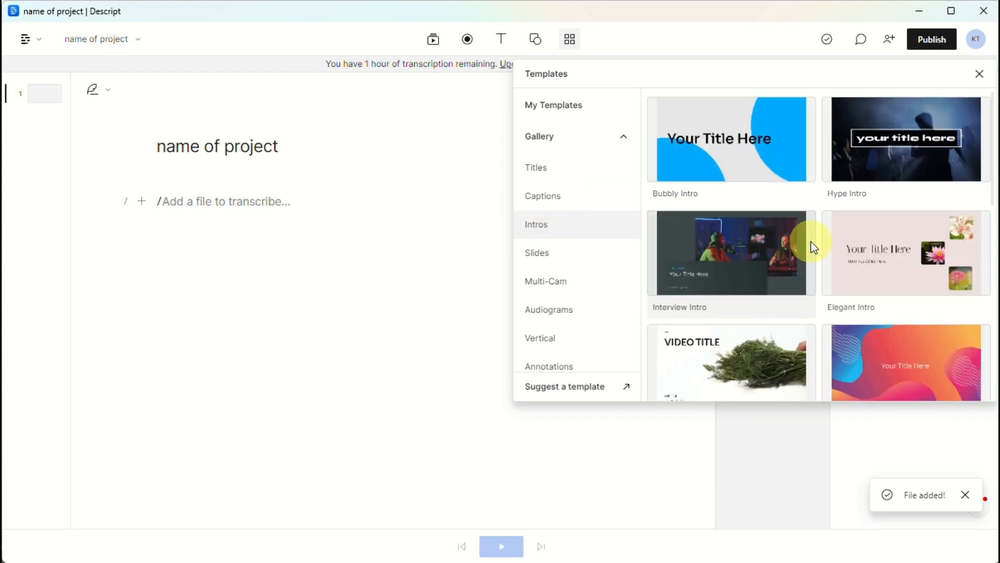
scroll(835, 235, "down", 4)
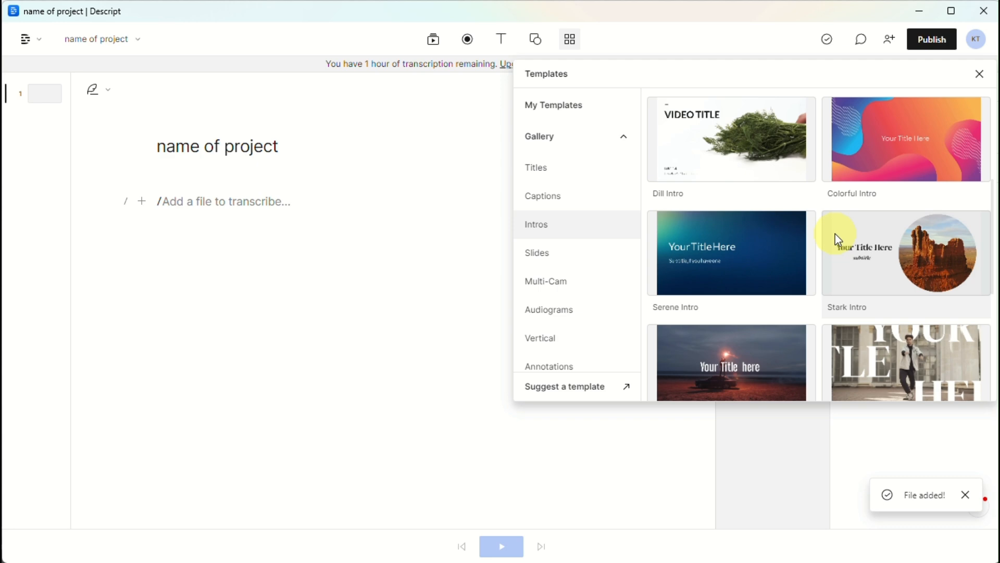
scroll(835, 234, "down", 5)
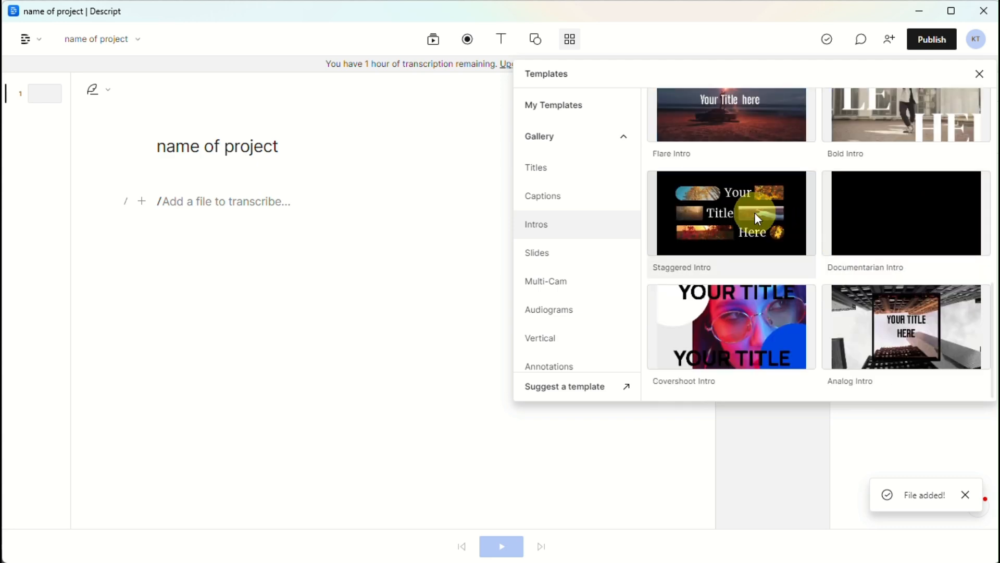
left_click(723, 201)
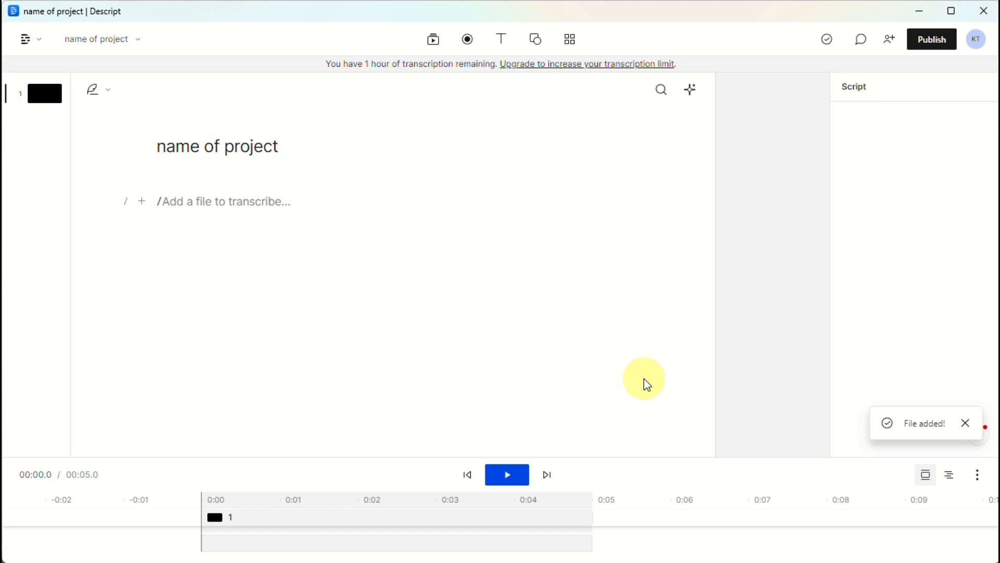
Play the intro scene briefly, pause it, select the scene and widen the video preview area.
left_click(507, 474)
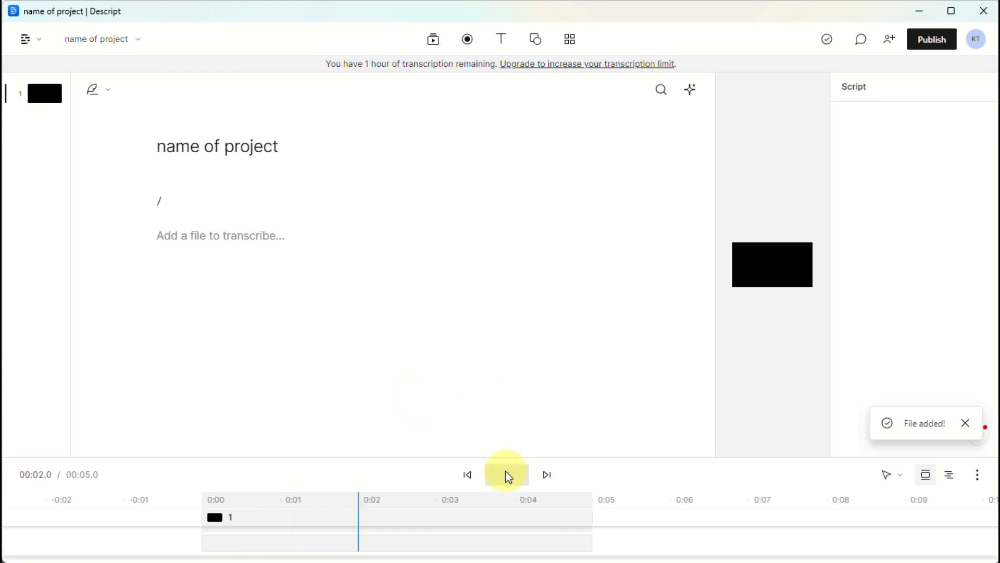
left_click(508, 474)
left_click(775, 261)
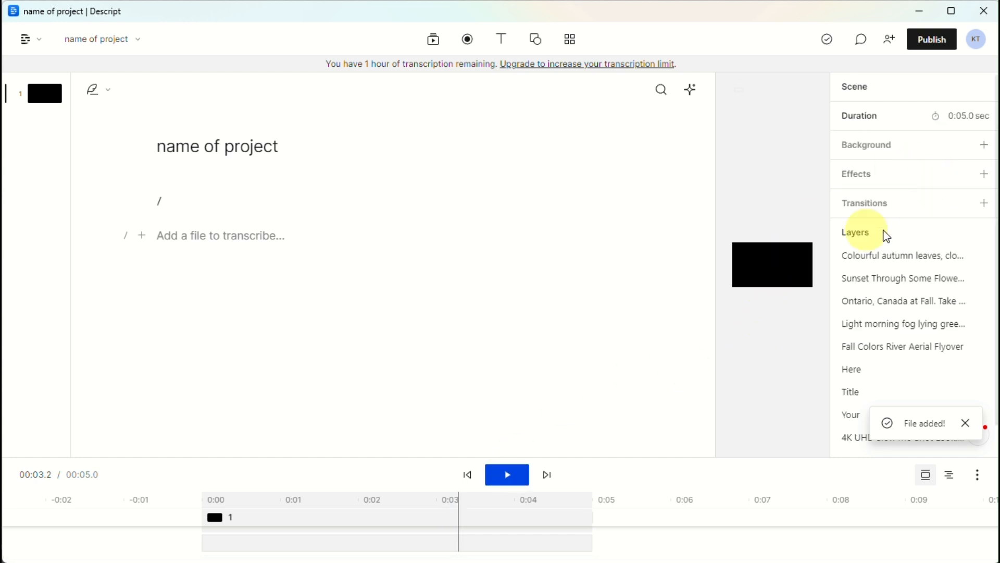
left_click_drag(716, 148, 379, 305)
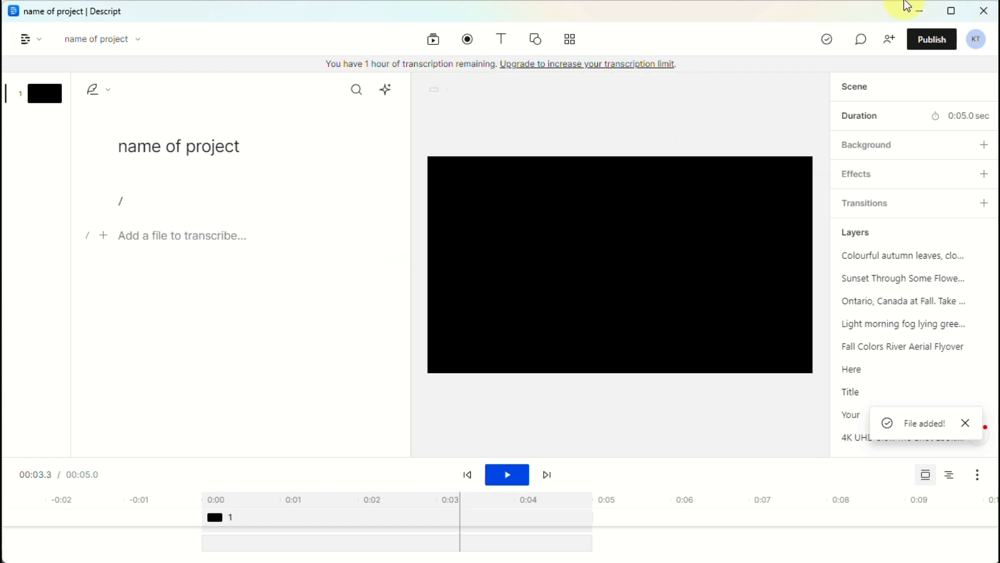
Try a background on the intro scene, remove it and look through the scene's layers.
left_click(936, 150)
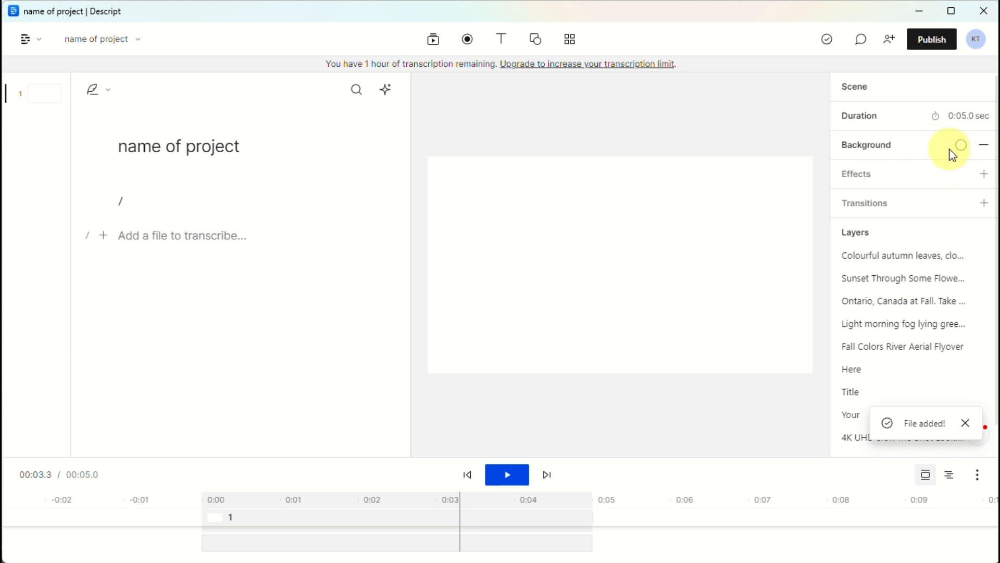
left_click(984, 149)
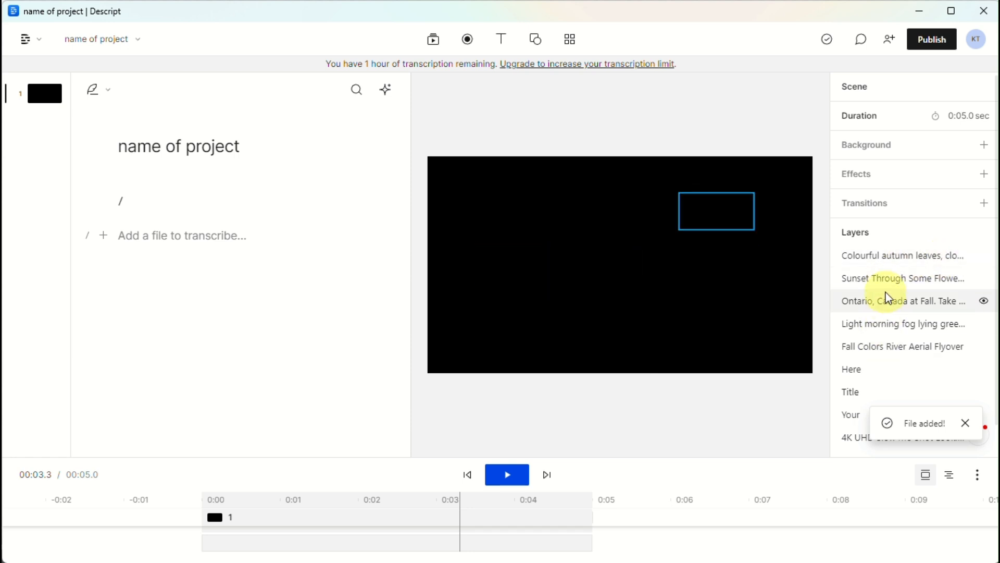
scroll(876, 370, "down", 1)
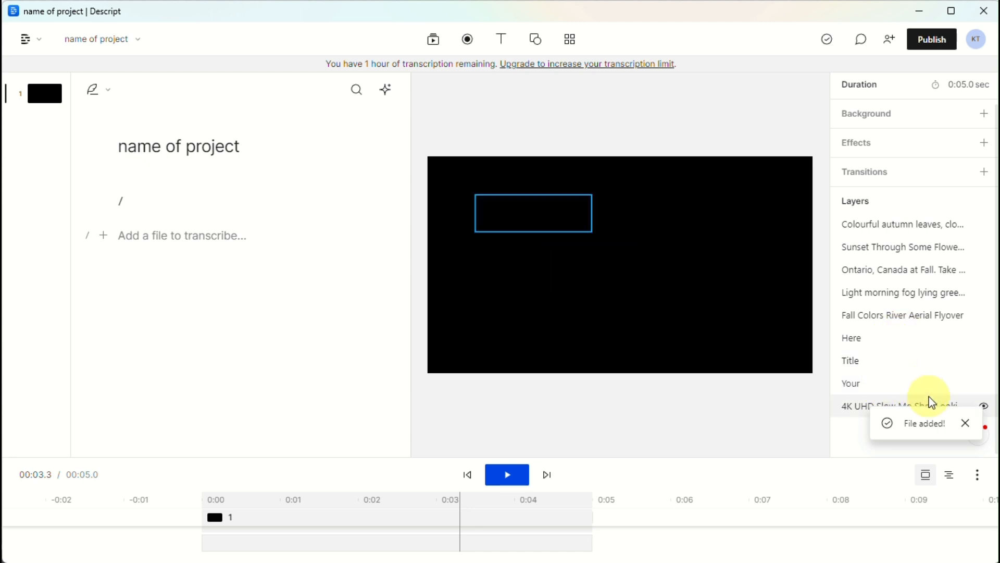
Try to add the Firefly Inpaint image from the project files to the composition as a scene.
left_click(965, 423)
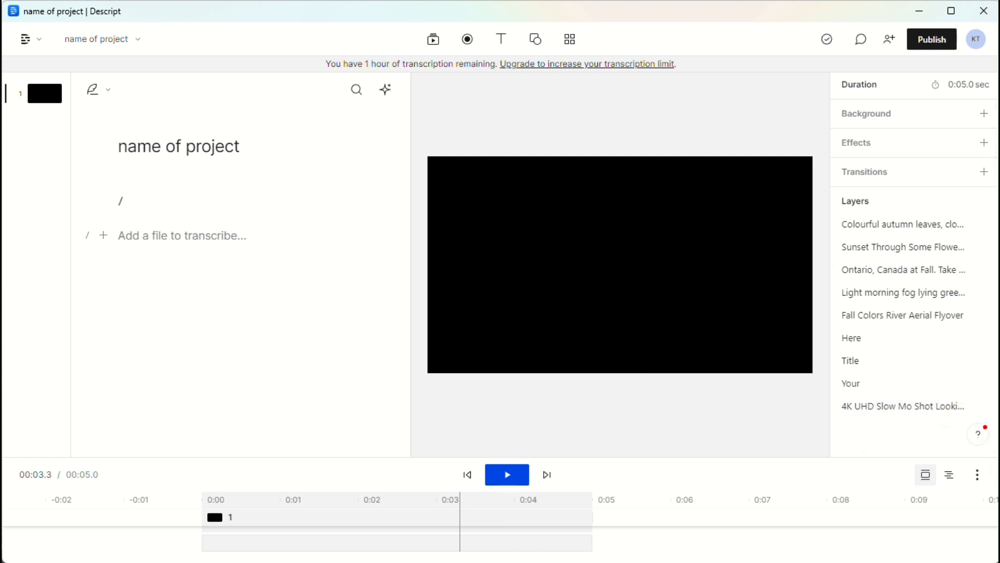
left_click(437, 37)
left_click(455, 129)
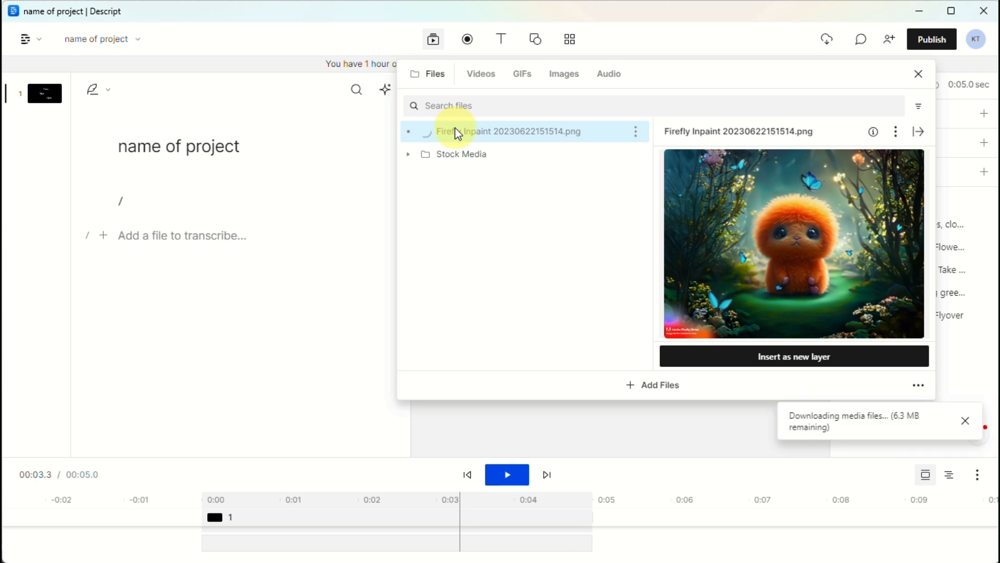
left_click_drag(502, 128, 33, 220)
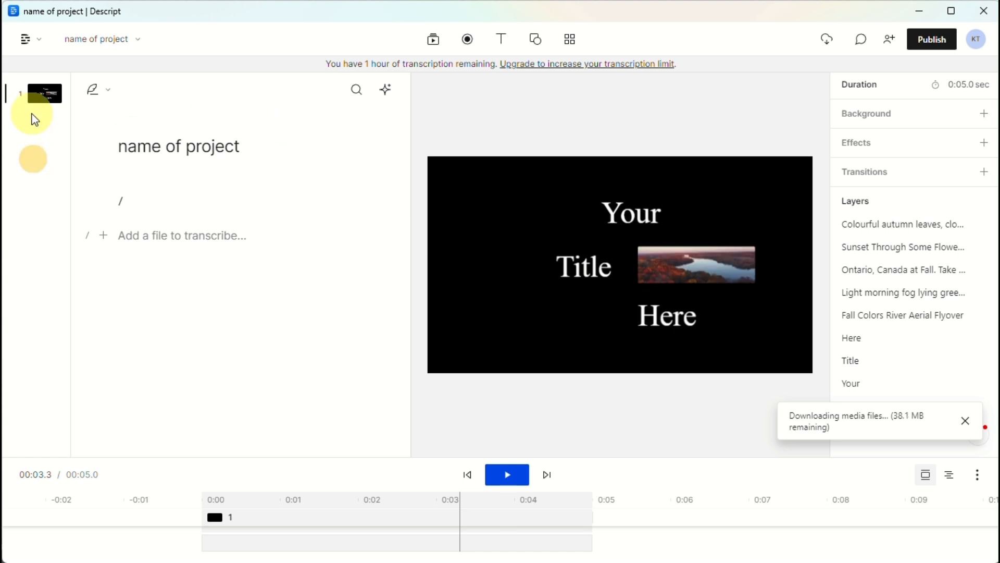
Play the intro scene from near its beginning and pause it partway through.
left_click(513, 473)
left_click(251, 498)
left_click(507, 474)
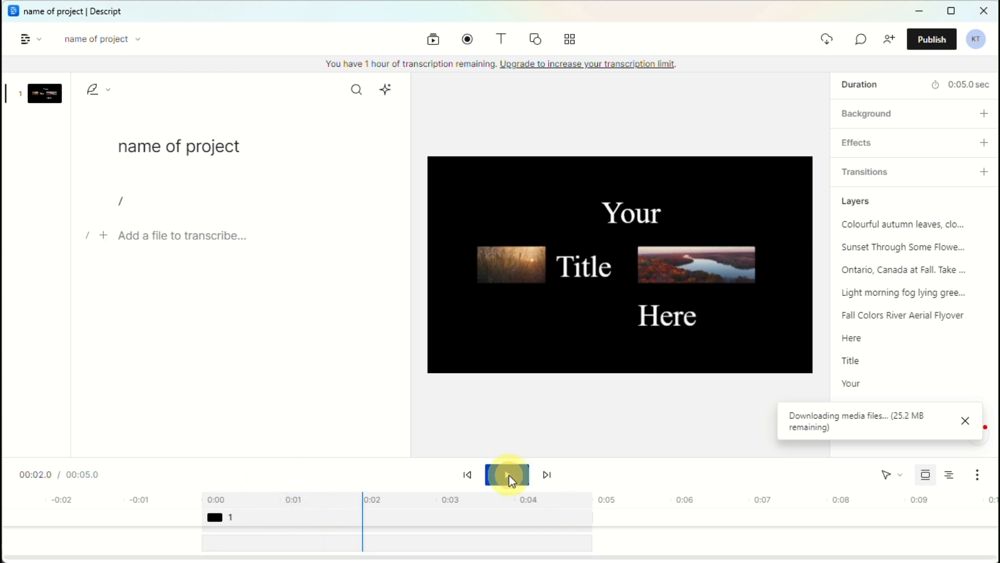
Look through the script editing modes and the automatic script actions such as shortening word gaps.
left_click(112, 90)
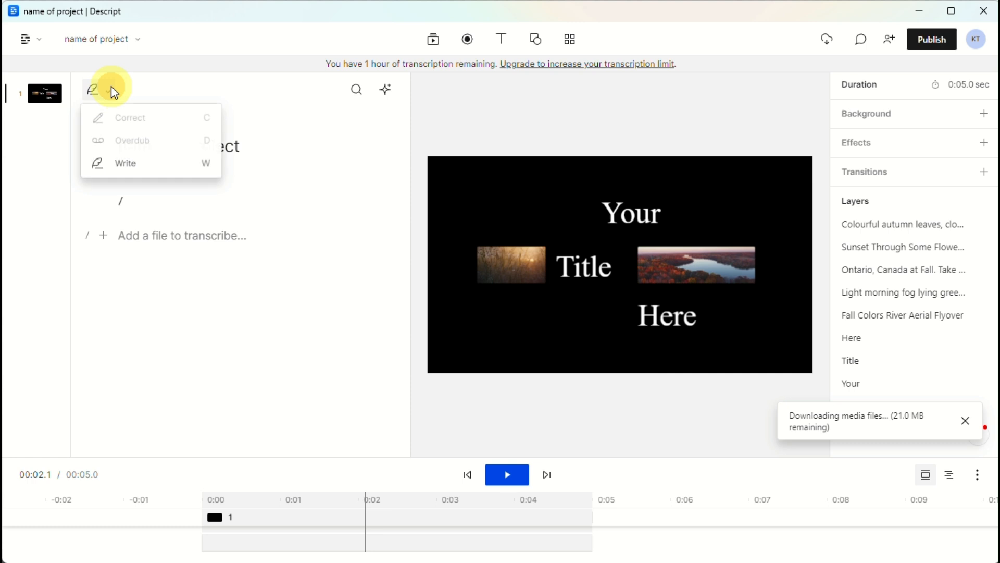
left_click(383, 92)
left_click(385, 93)
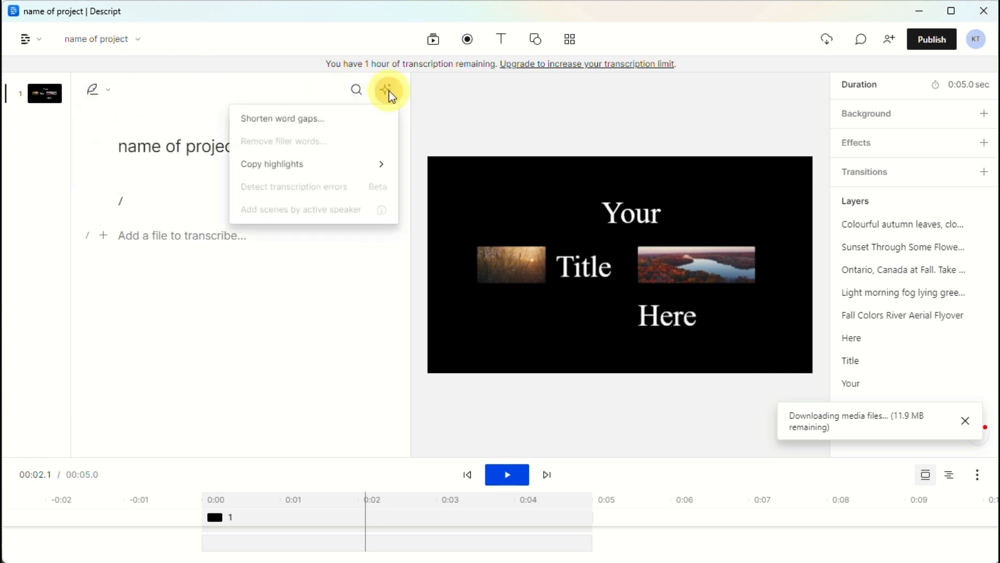
left_click(271, 407)
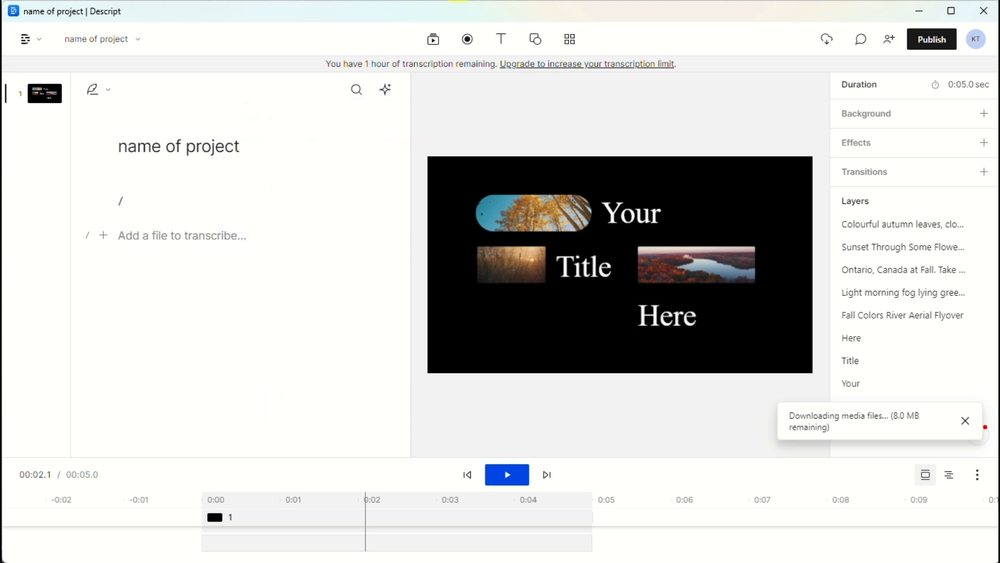
Record a short audio-only clip to the scene with the Jabra BIZ 1100 microphone, leaving it out of the script.
left_click(466, 41)
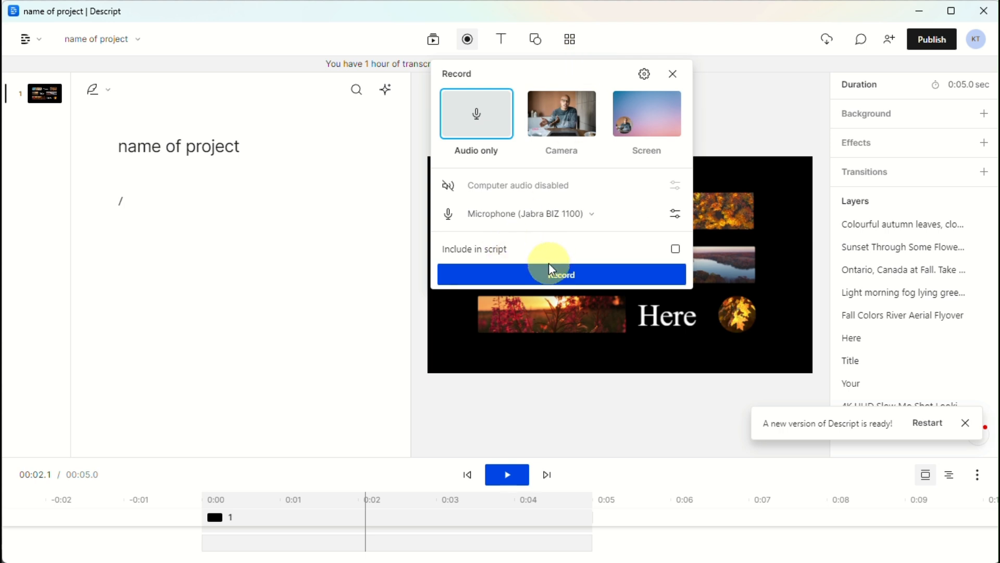
left_click(595, 214)
left_click(602, 195)
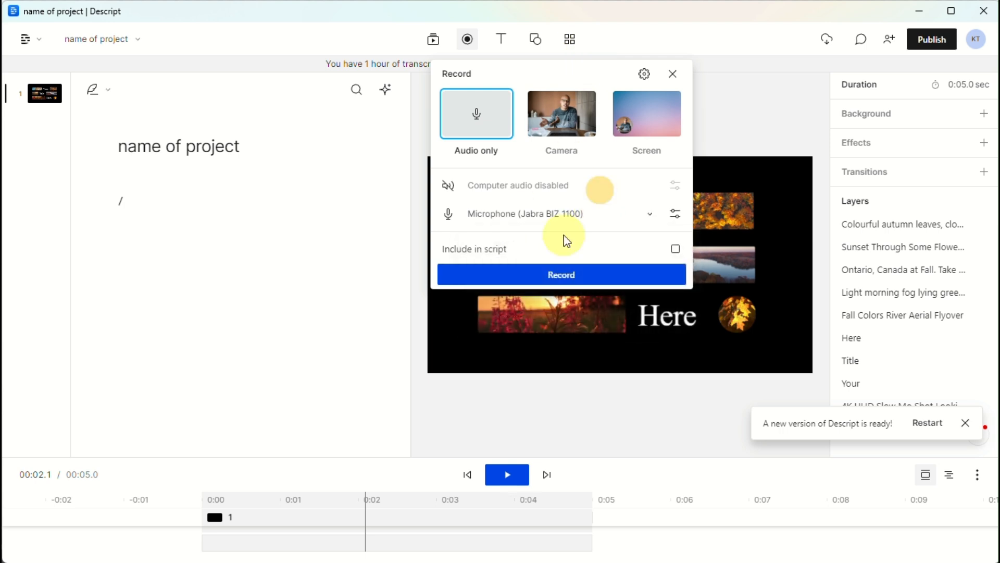
left_click(539, 279)
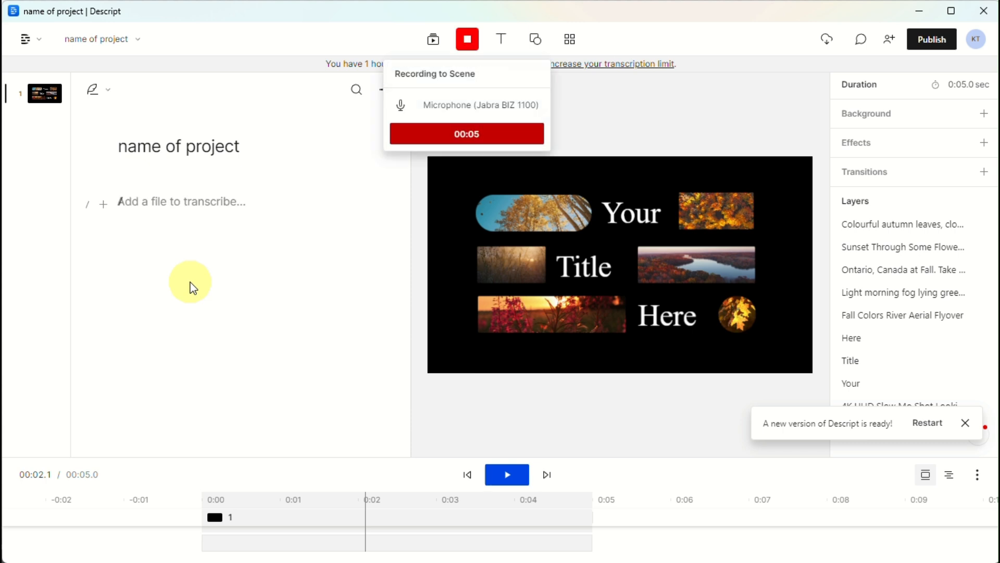
left_click(458, 133)
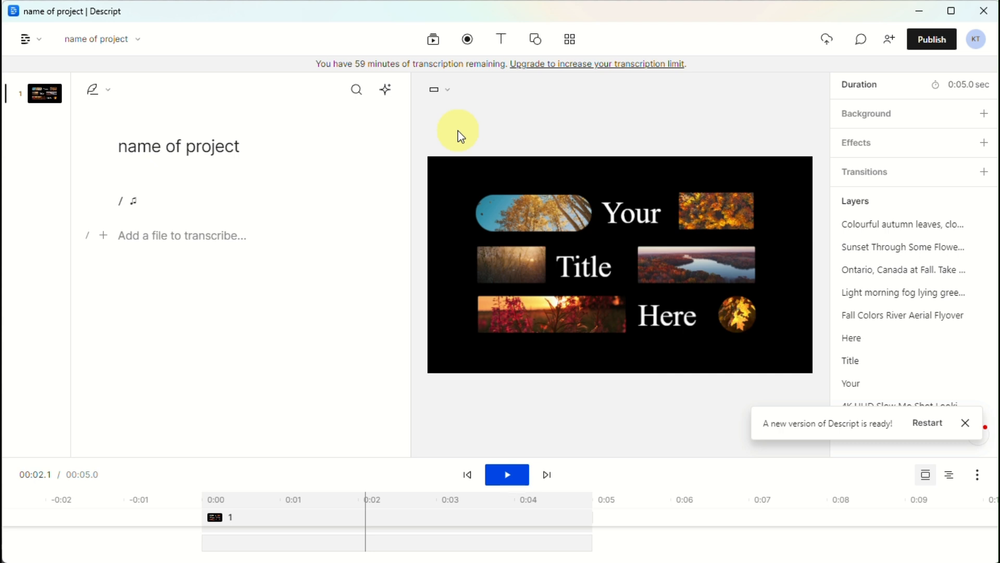
Play the recorded microphone clip in the scene and delete it from the script.
left_click(130, 198)
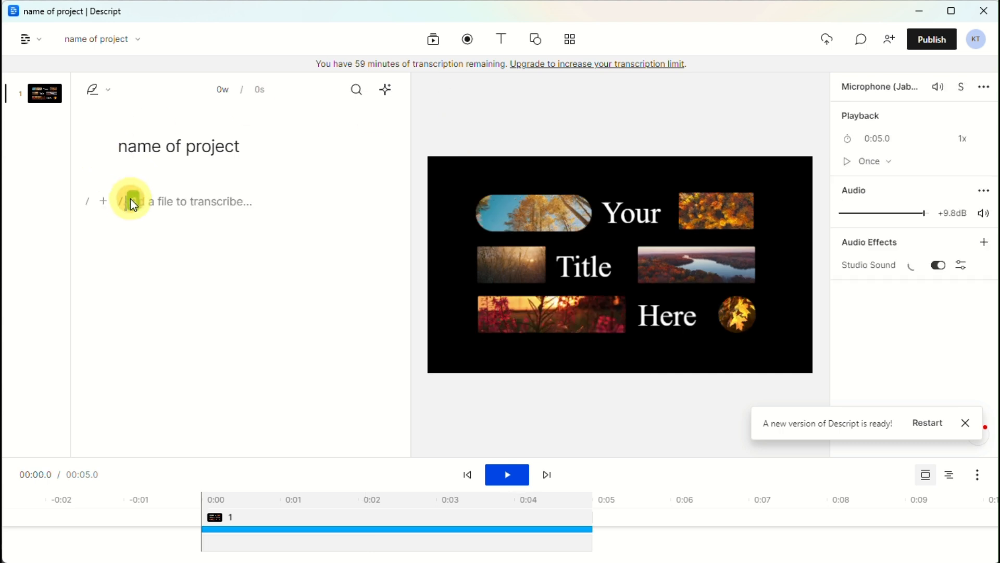
left_click(501, 476)
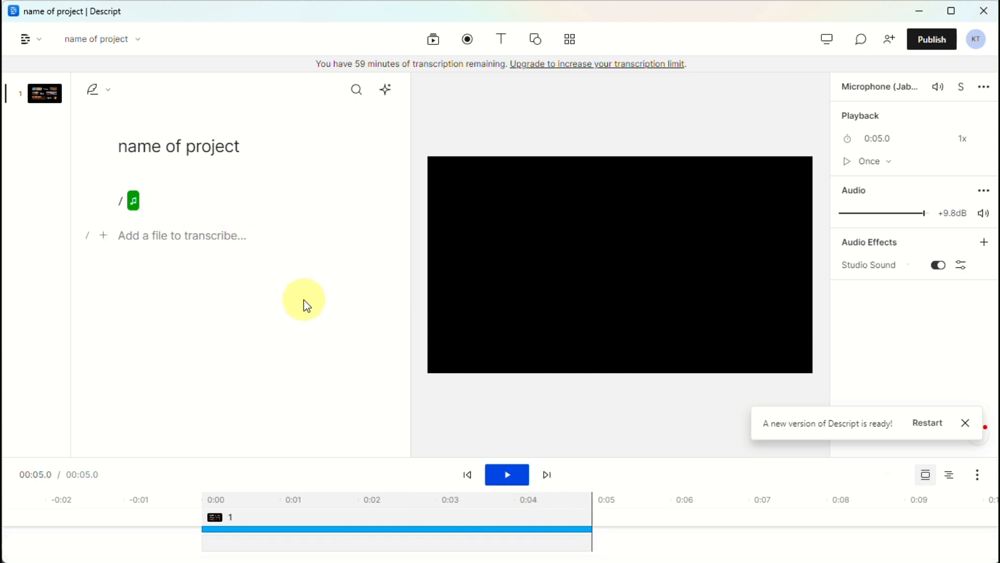
key("Delete")
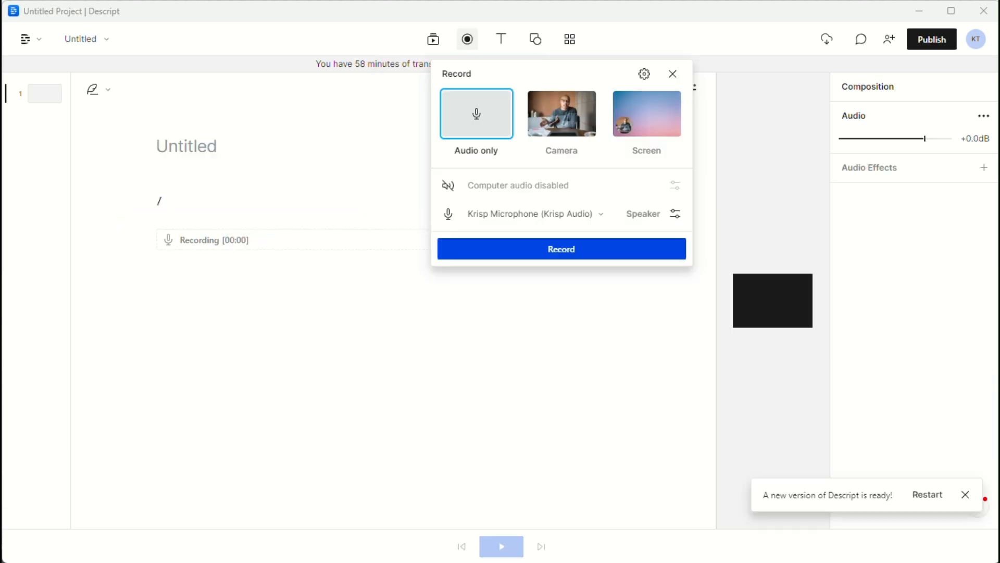
Record a short audio-only clip into the untitled project's script with the Krisp Microphone and play back the transcribed recording.
left_click(558, 249)
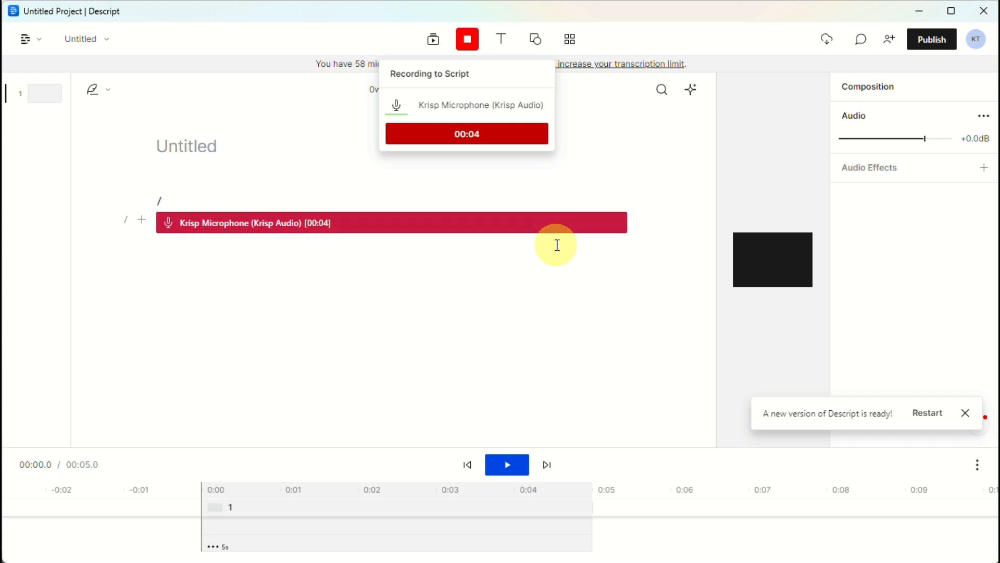
left_click(480, 139)
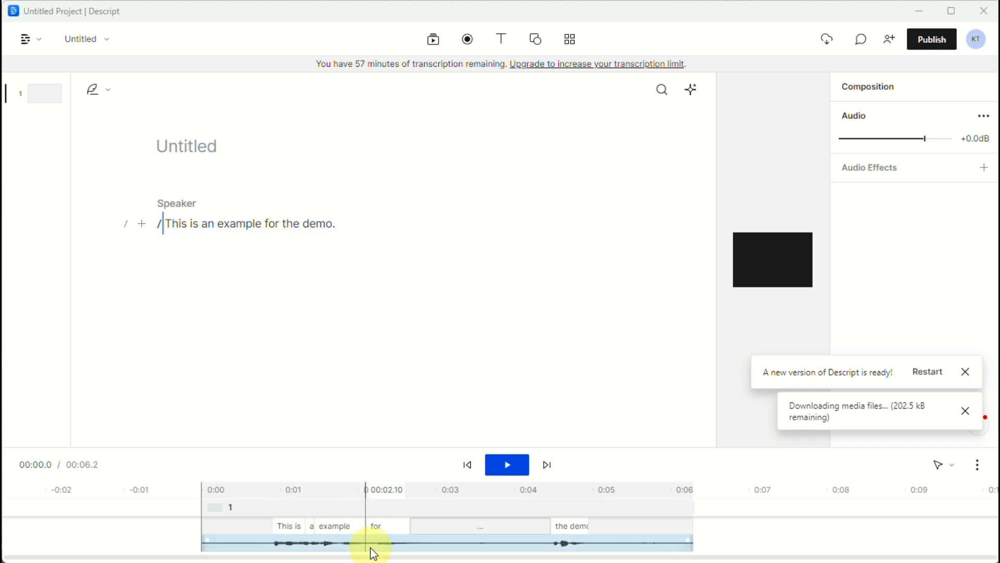
left_click(521, 478)
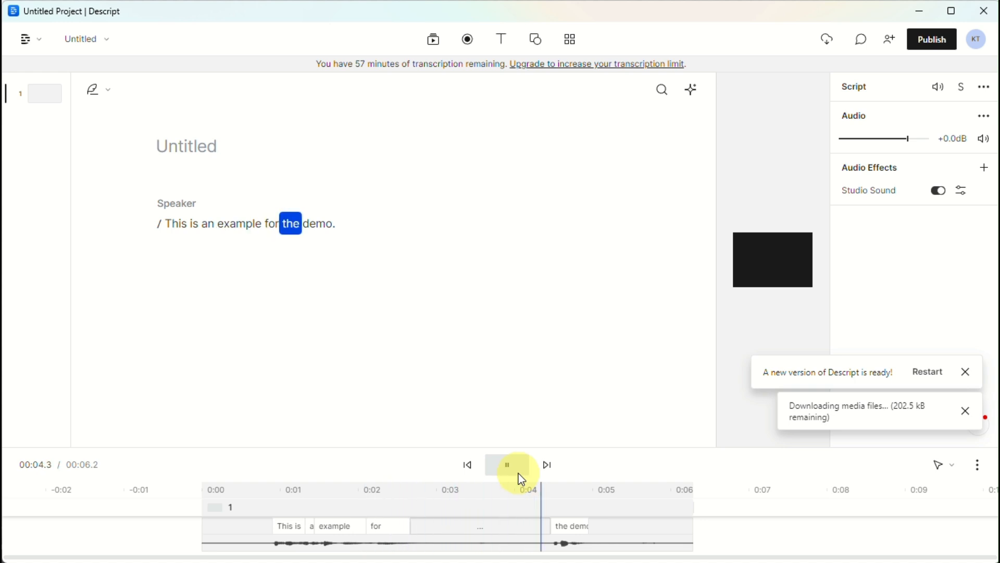
left_click(468, 469)
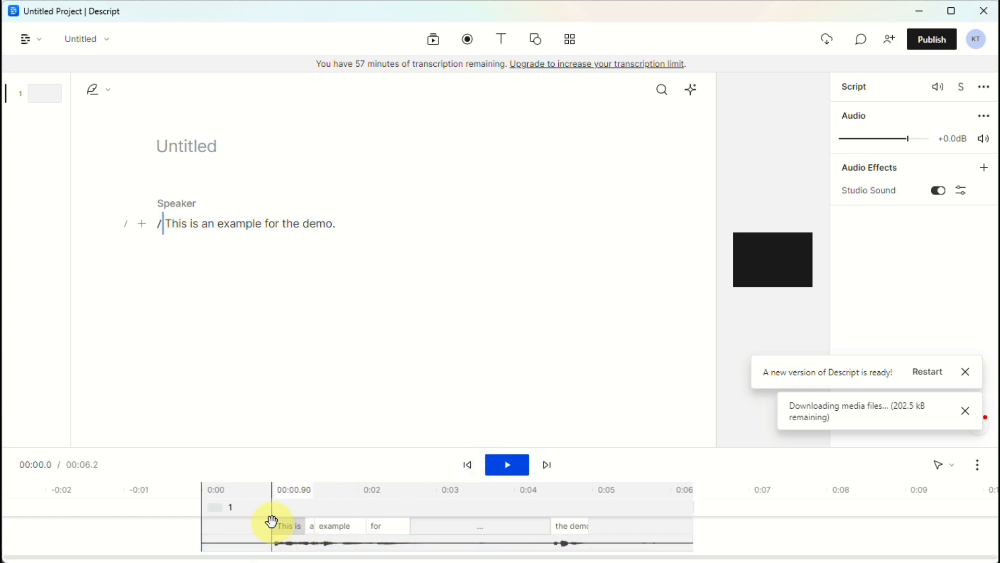
left_click(272, 521)
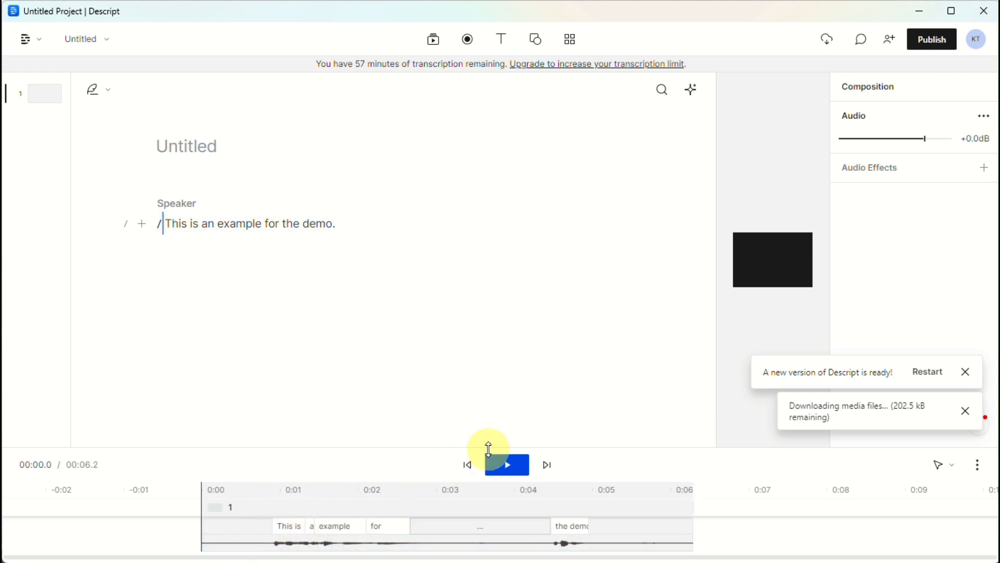
left_click(515, 470)
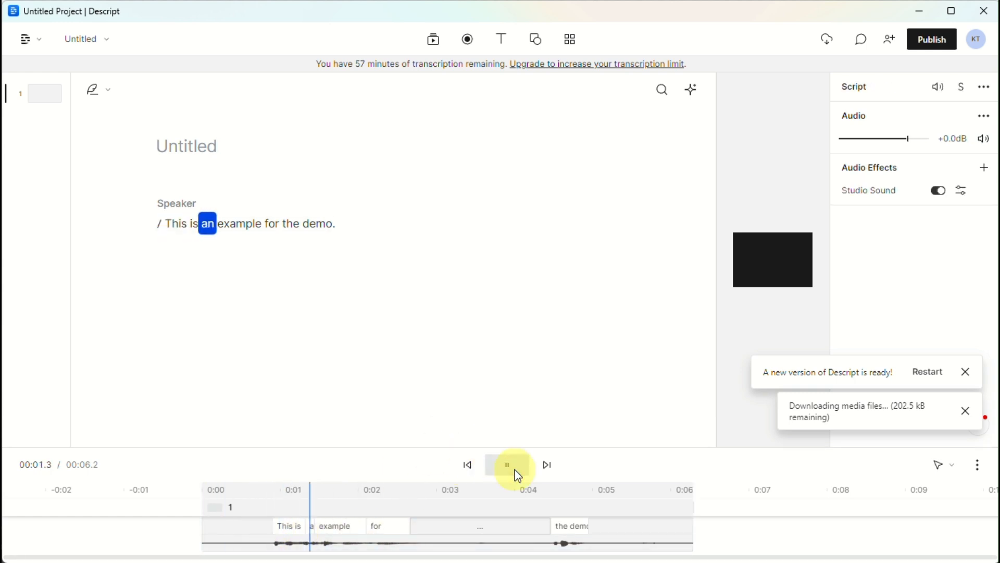
left_click(515, 470)
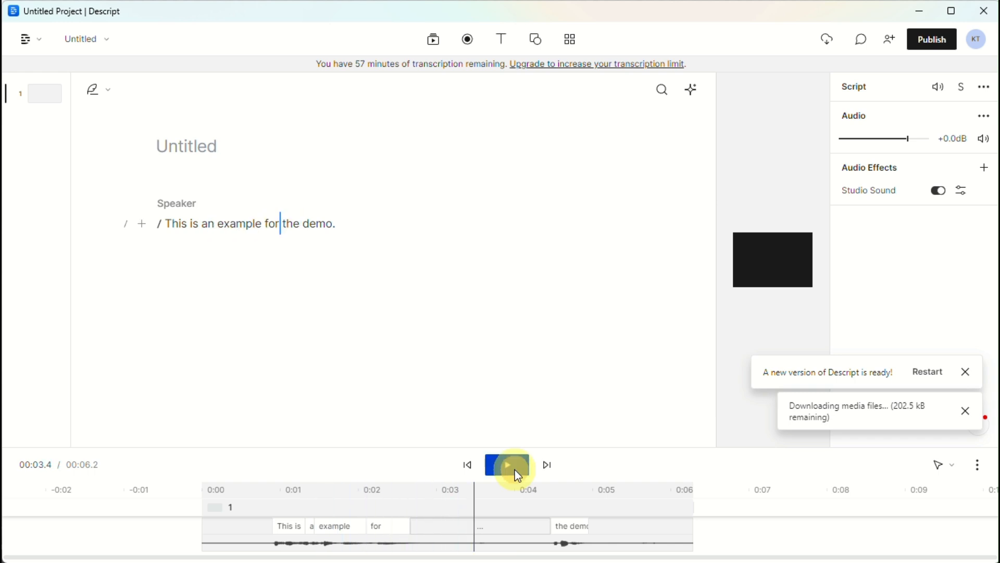
Move the words "the demo" from the end of the transcript to its beginning.
left_click_drag(284, 222, 332, 227)
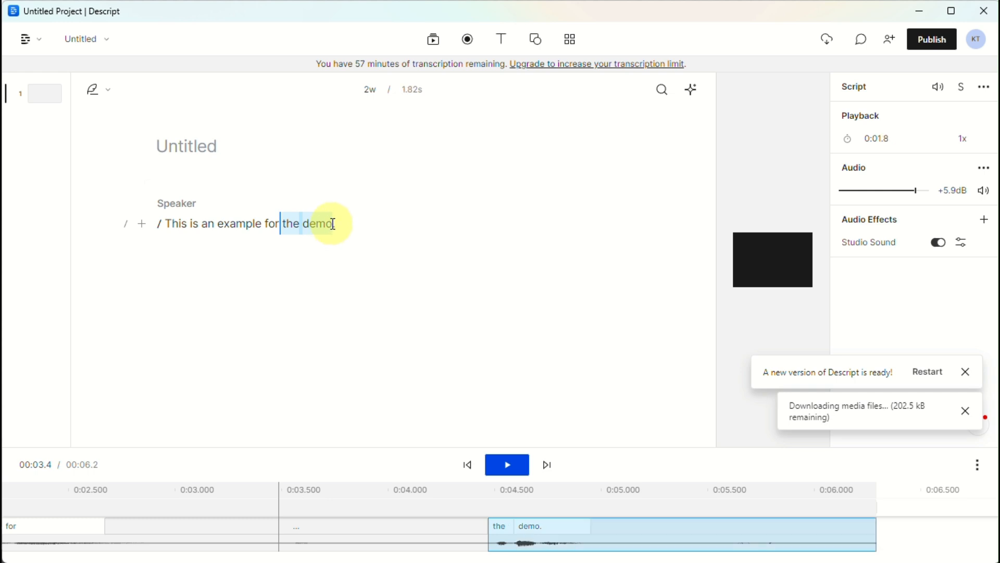
key("ctrl+x")
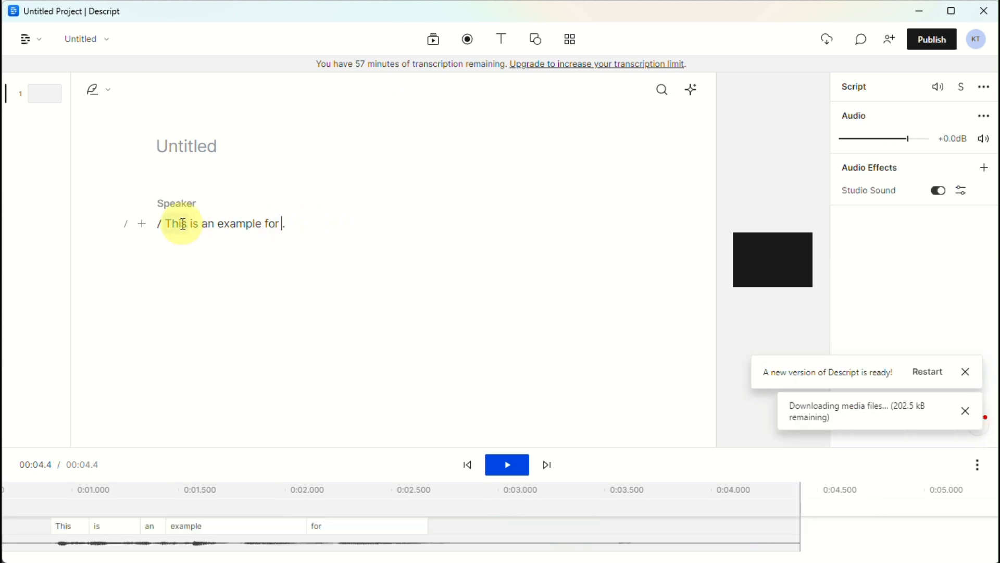
left_click(150, 223)
key("ctrl+v")
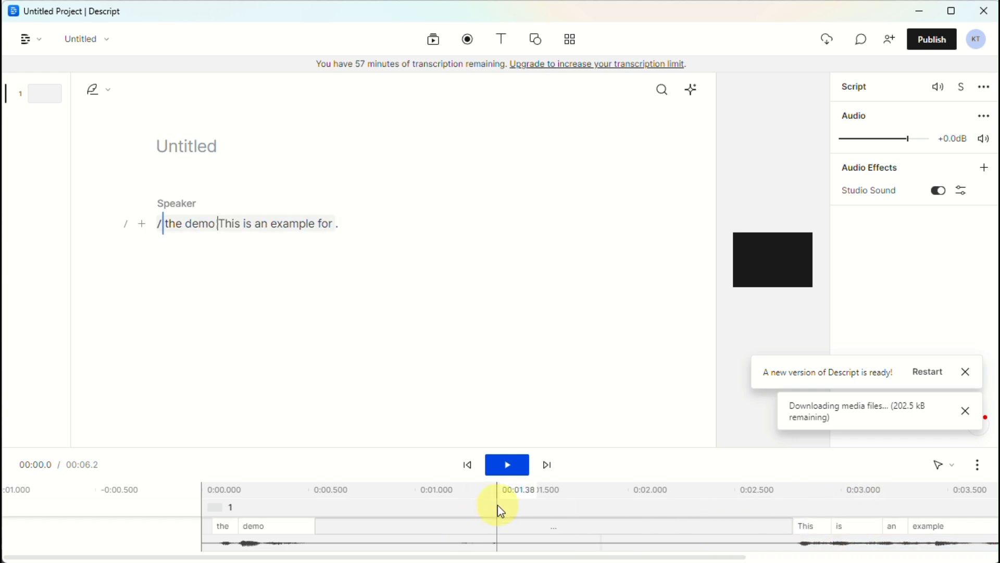
Play back the rearranged recording, pause it and return to the beginning of the timeline.
left_click(512, 463)
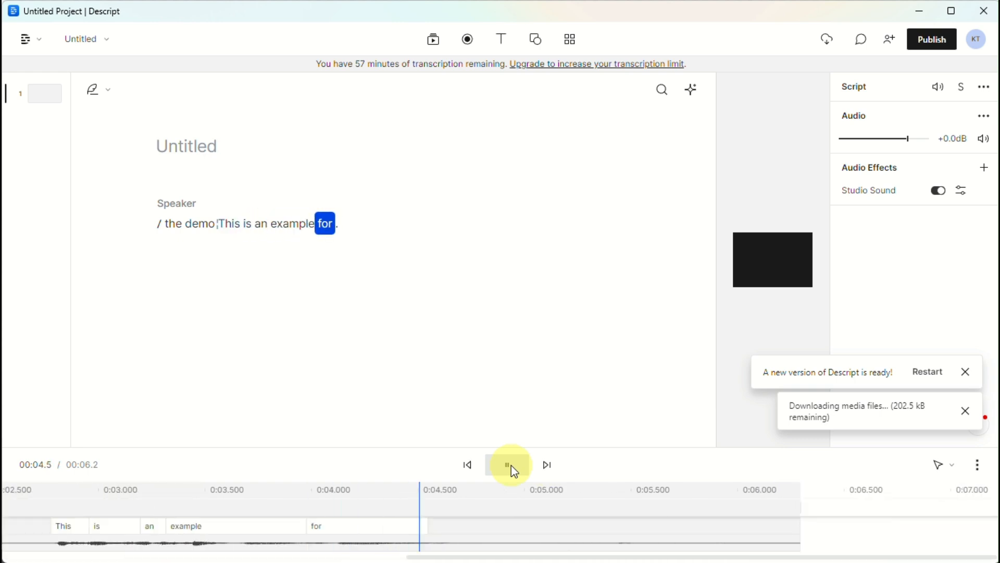
left_click(511, 465)
scroll(337, 542, "left", 10)
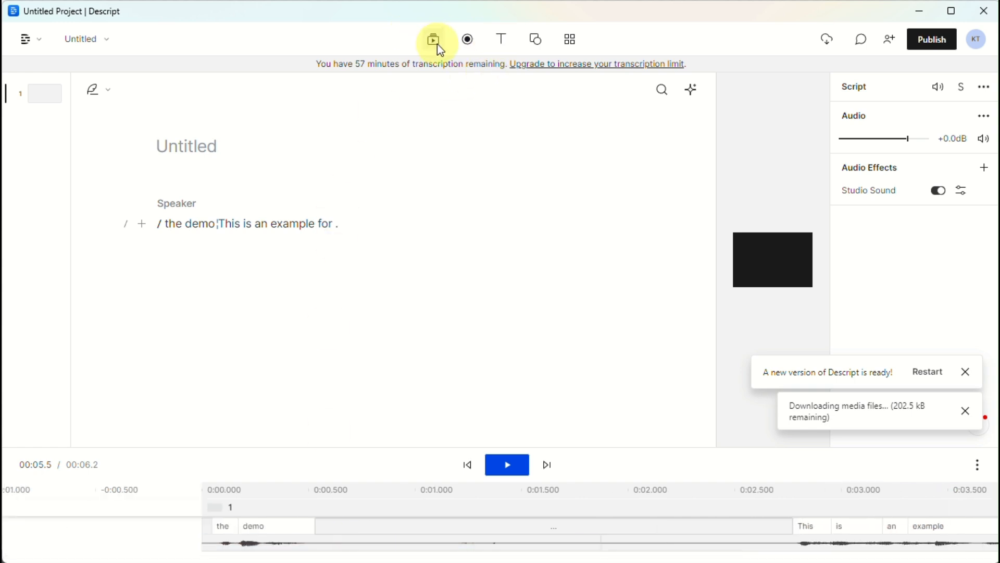
Return to the project list, open "name of project", select its intro scene and dismiss the notifications.
left_click(32, 38)
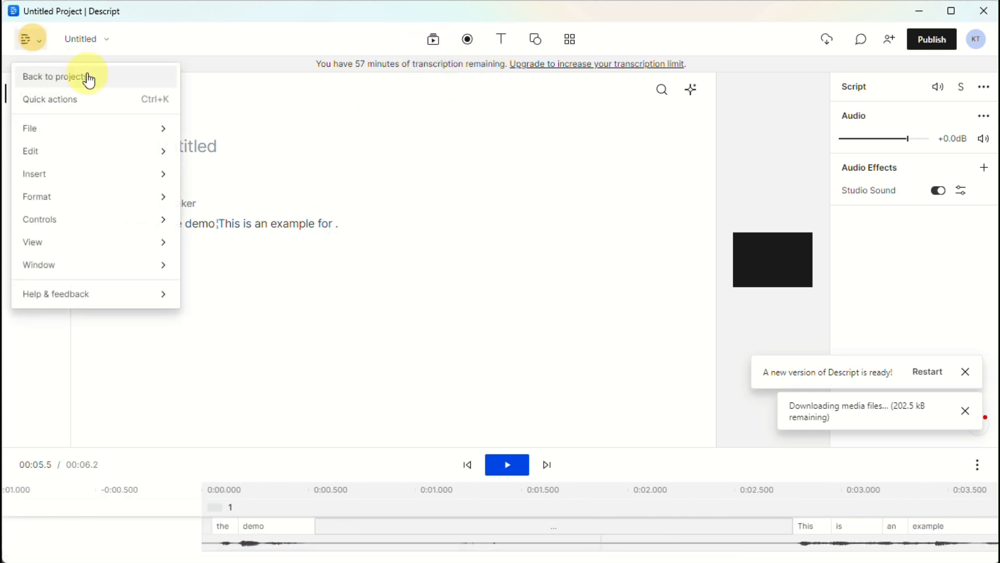
left_click(87, 75)
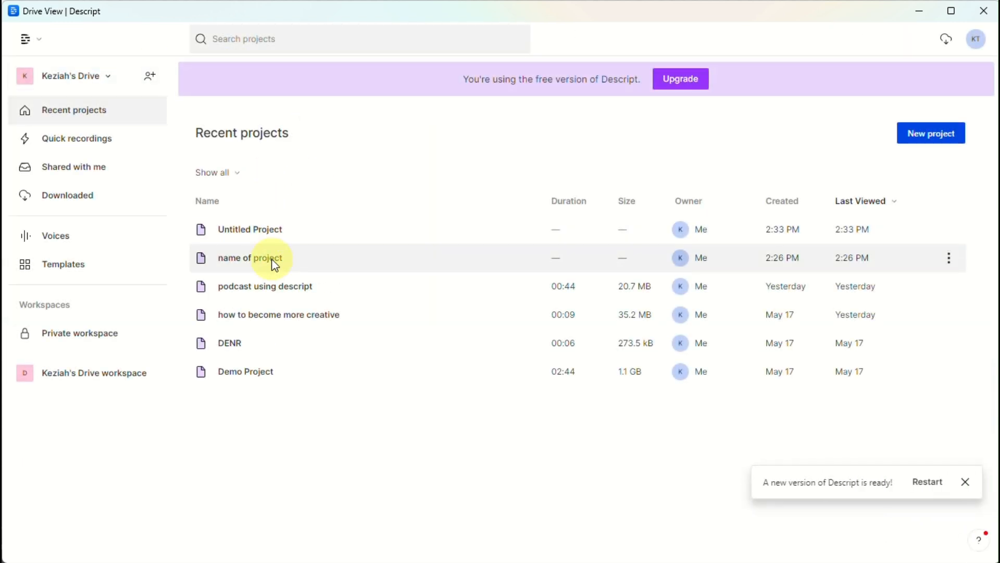
left_click(272, 260)
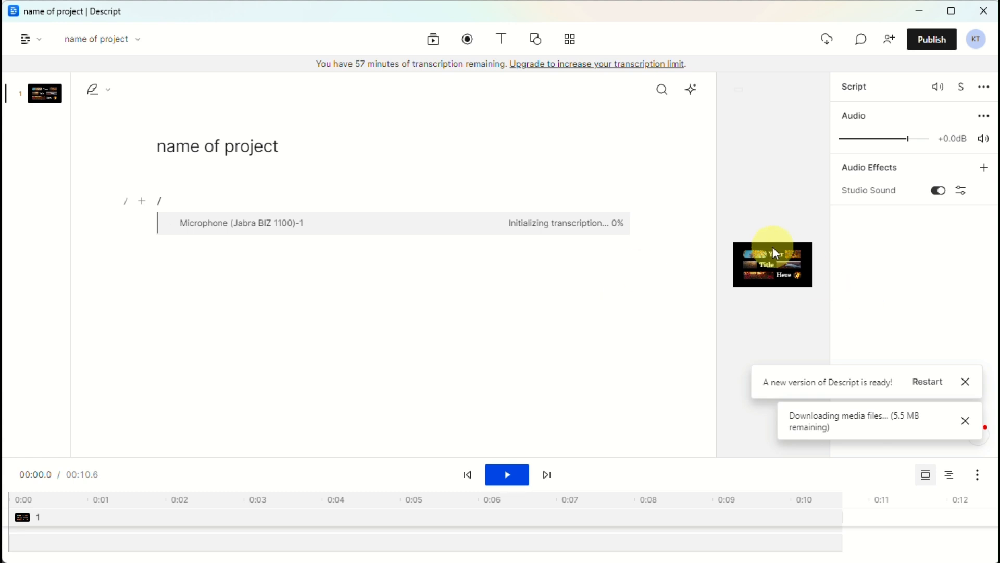
left_click(774, 246)
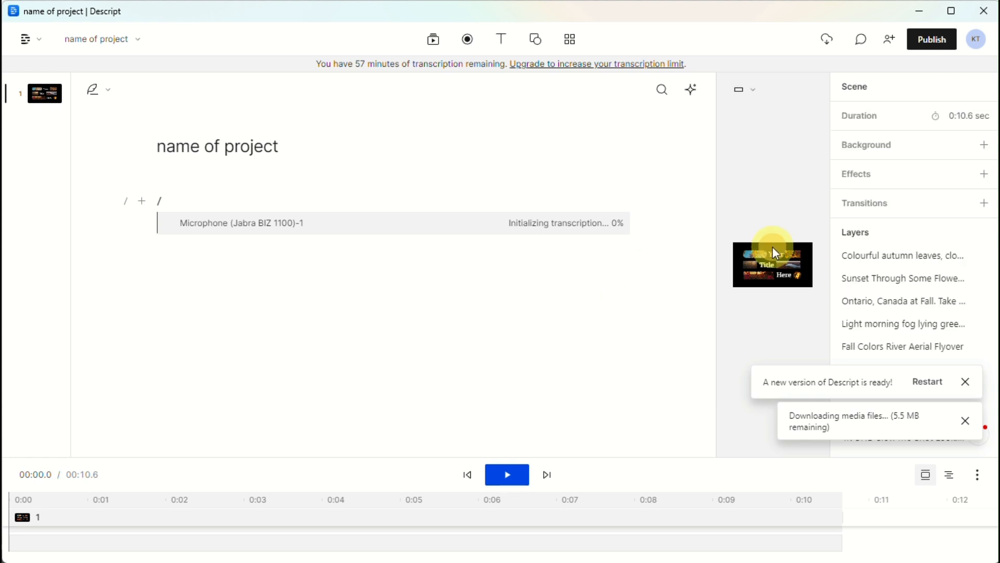
left_click(972, 393)
left_click(967, 421)
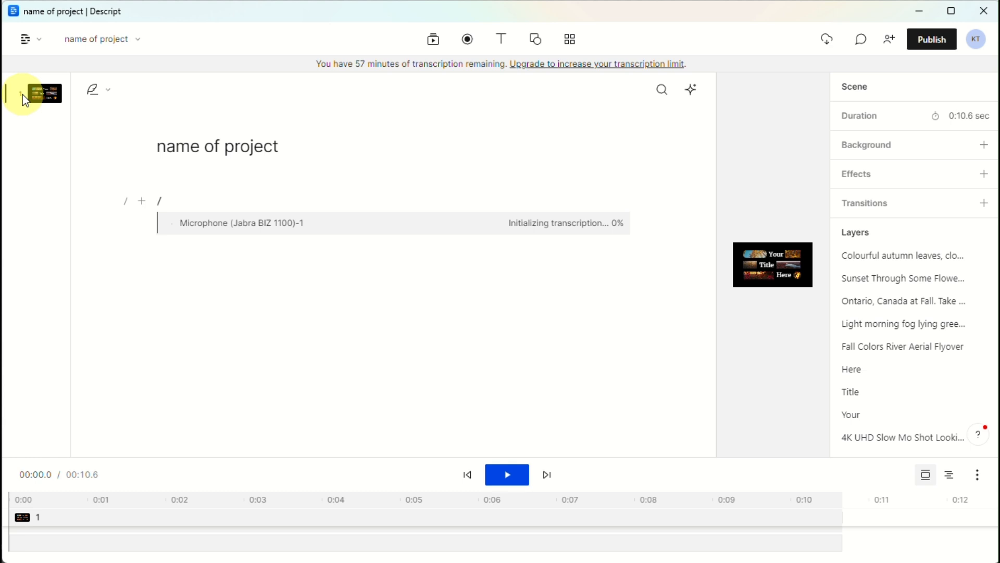
Add a blank scene below the intro scene and another one above that new scene.
right_click(55, 99)
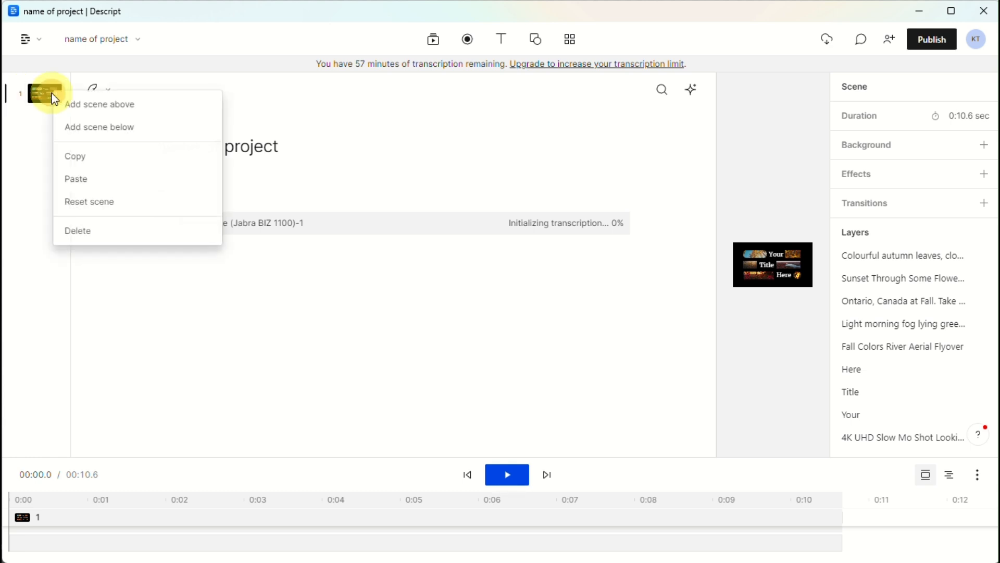
left_click(89, 127)
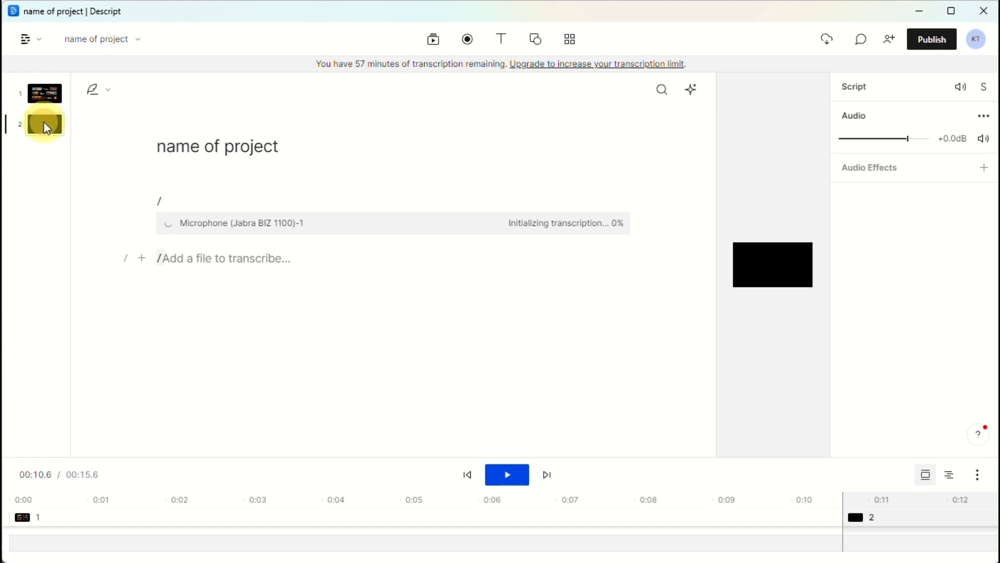
right_click(46, 128)
left_click(89, 137)
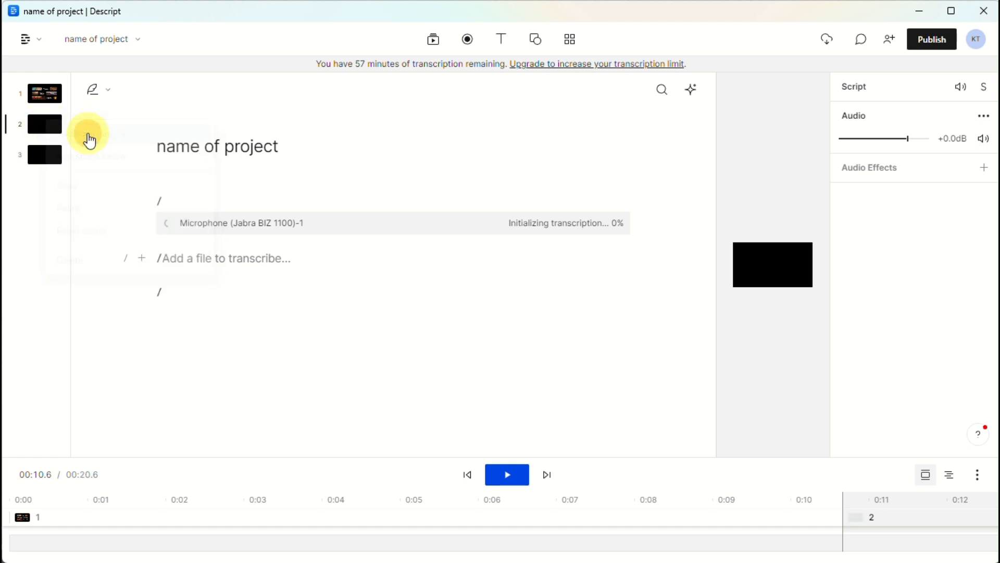
Delete the third scene and paste a copy of the intro scene onto the blank second scene.
right_click(41, 163)
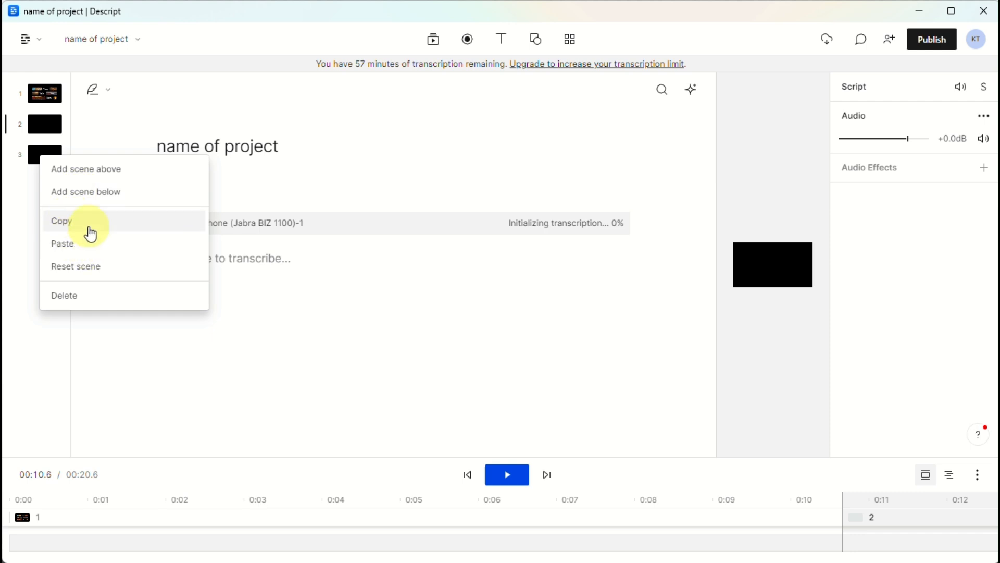
left_click(87, 295)
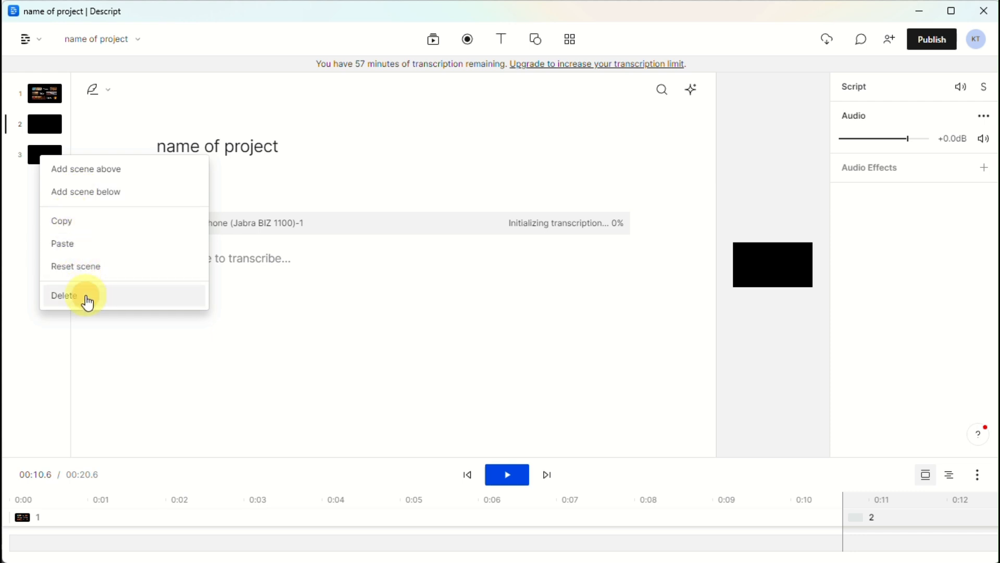
right_click(51, 99)
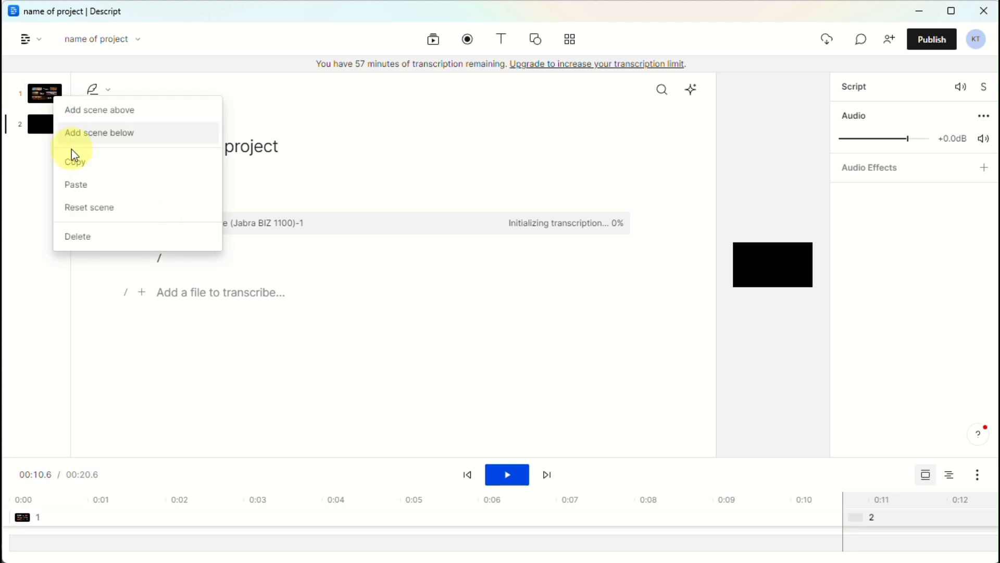
left_click(79, 161)
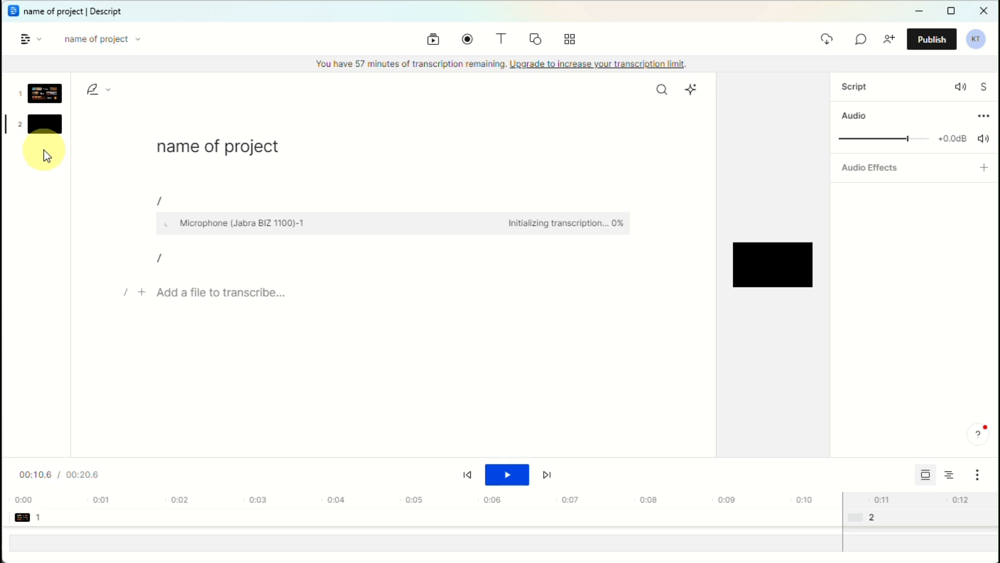
right_click(54, 125)
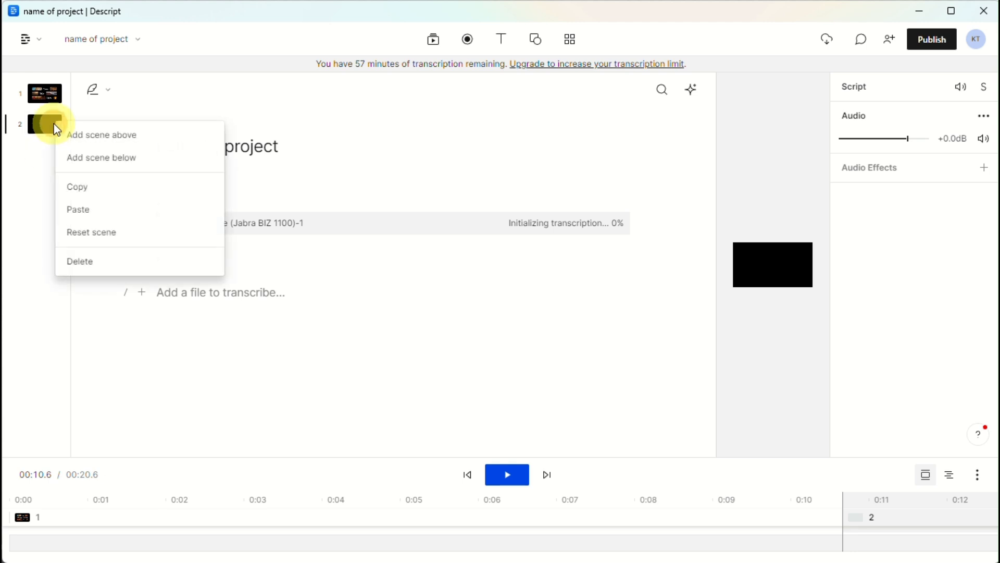
left_click(99, 211)
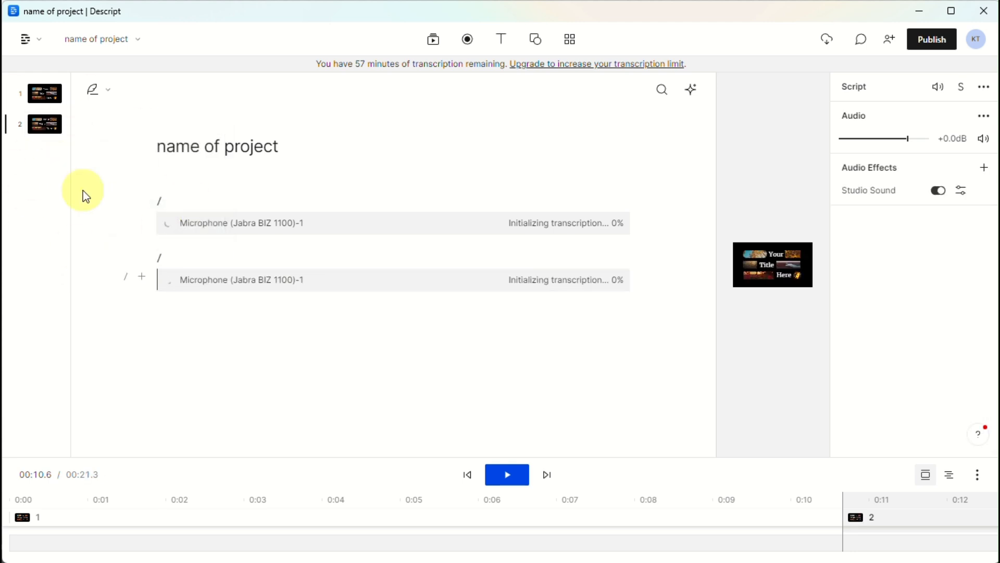
Select the second scene, enlarge the video preview area, then play the scene for several seconds and pause it.
left_click(42, 123)
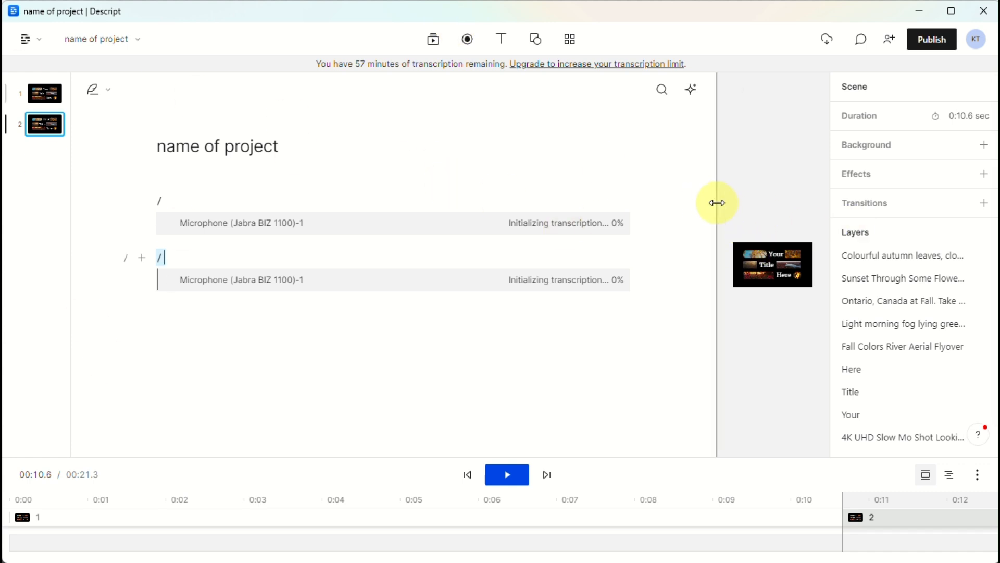
left_click_drag(717, 203, 163, 411)
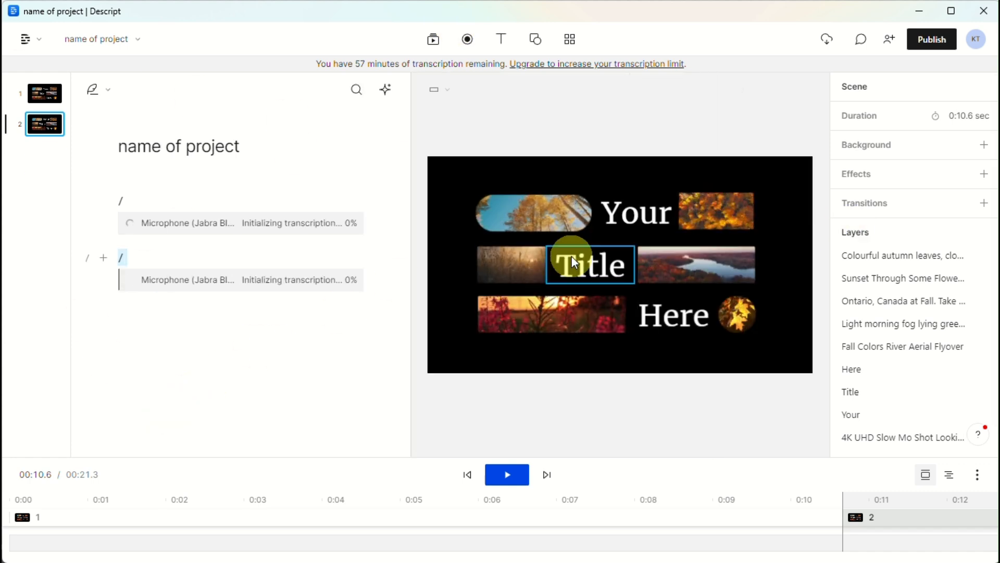
left_click(507, 476)
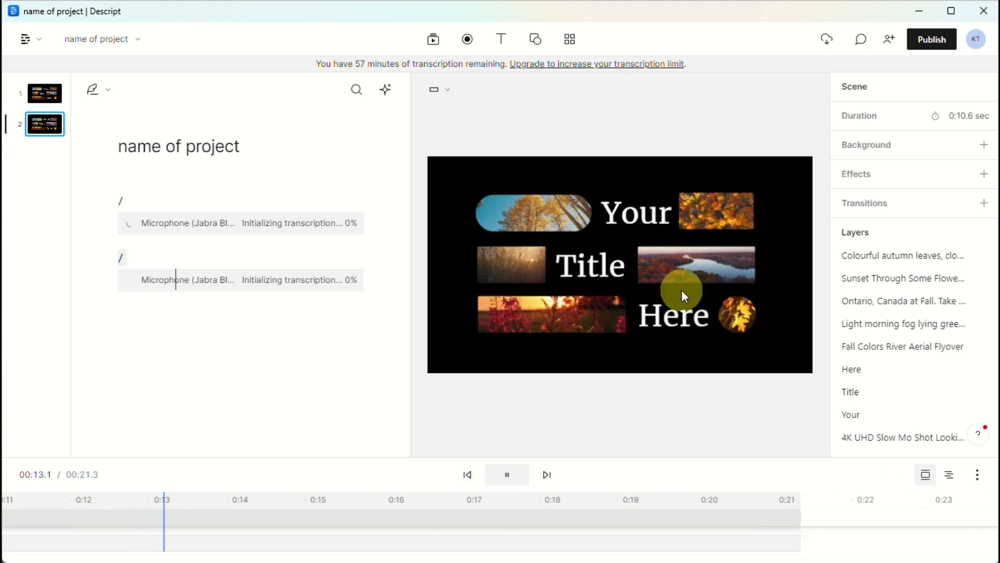
left_click(503, 476)
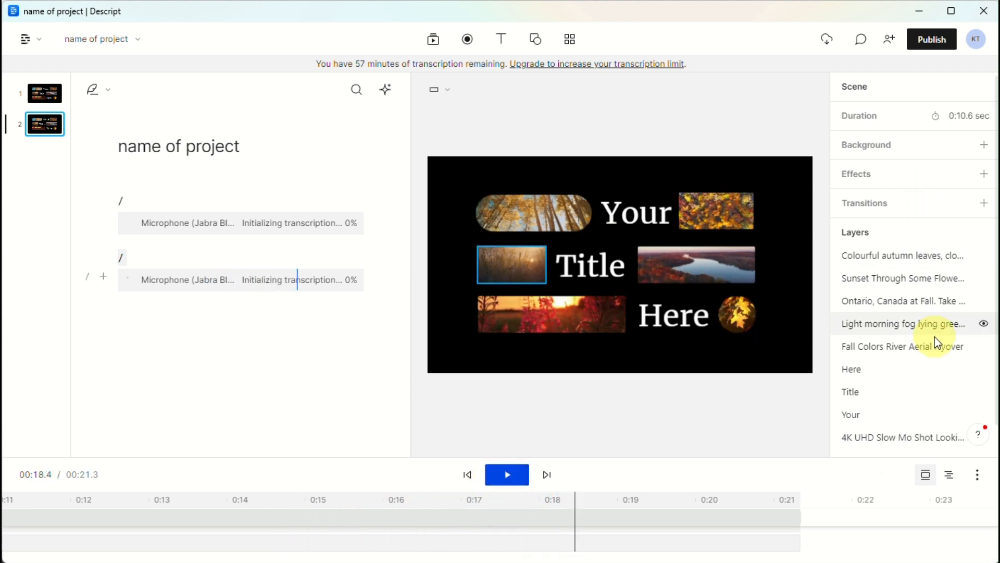
Examine the properties of the sunset video layer, muting and unmuting it and viewing its extra options, and those of the "Your" text layer.
left_click(909, 279)
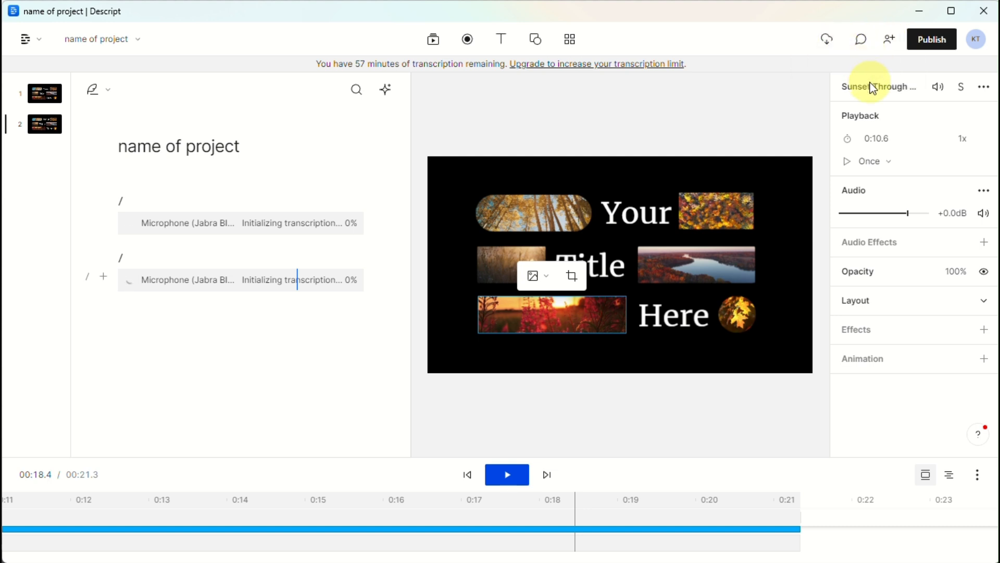
left_click(945, 87)
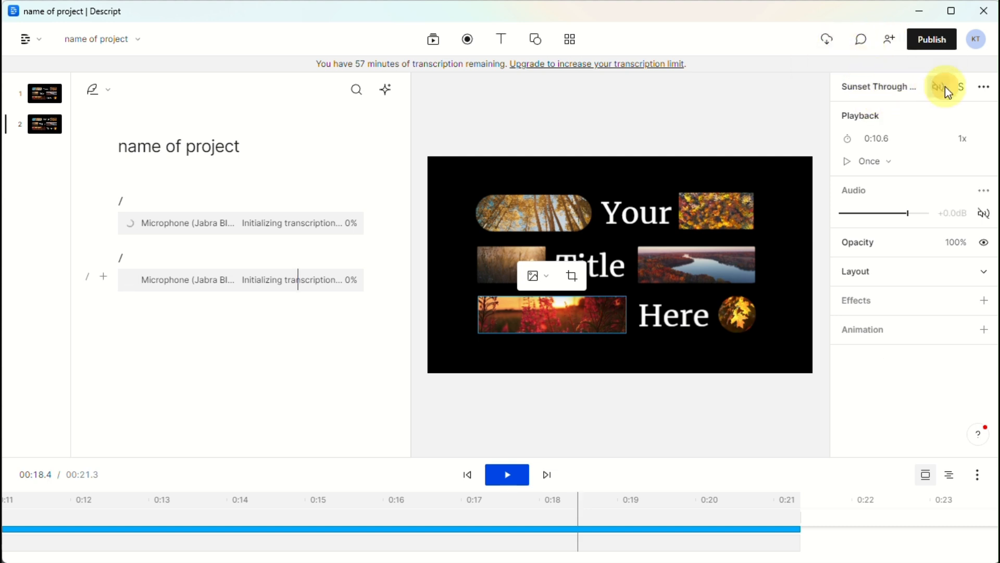
left_click(945, 87)
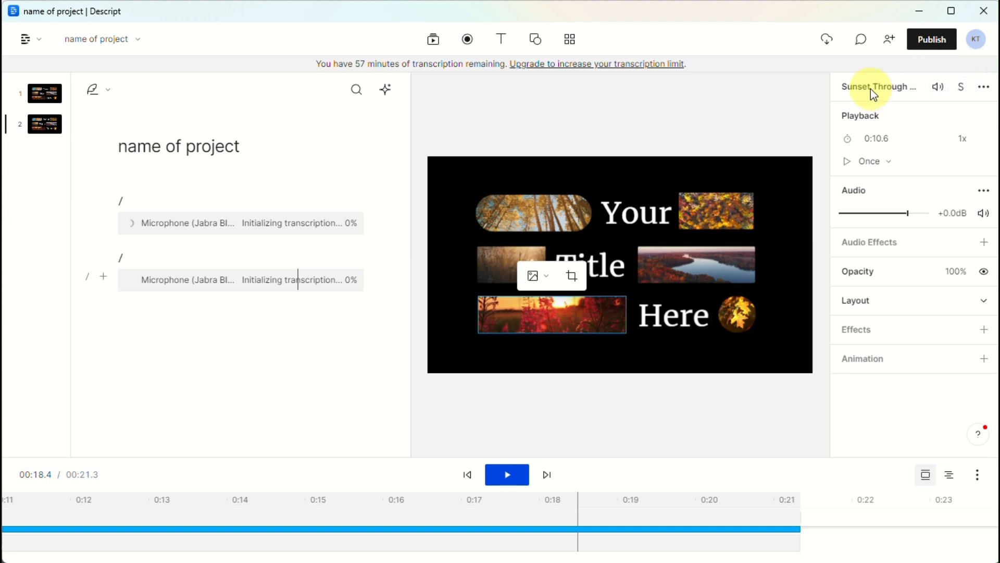
left_click(983, 87)
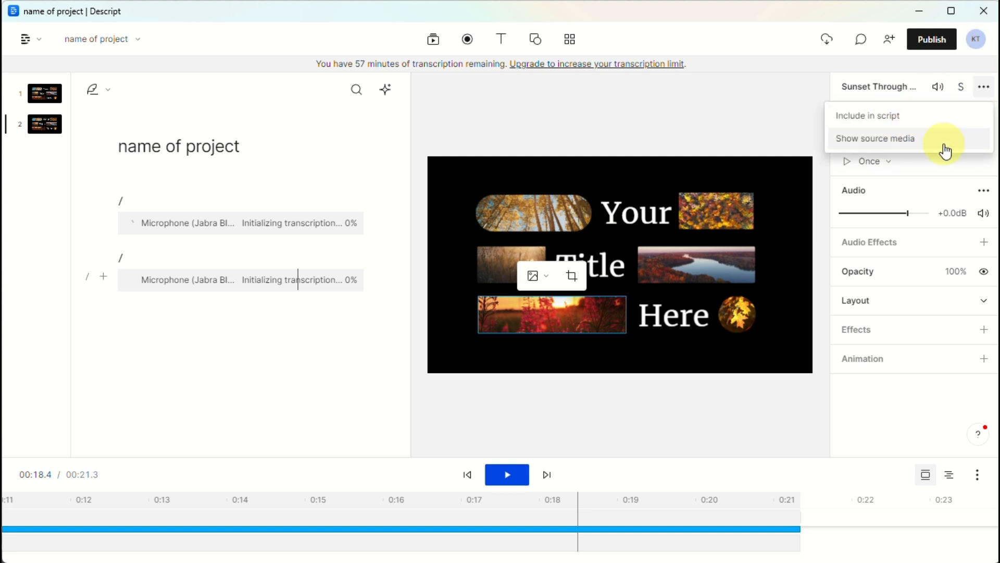
left_click(931, 182)
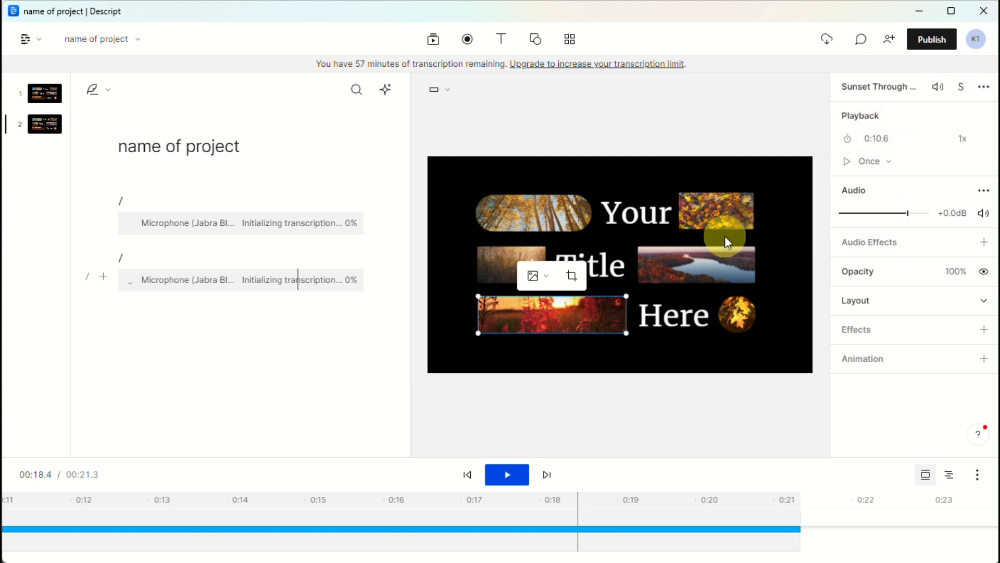
left_click(621, 224)
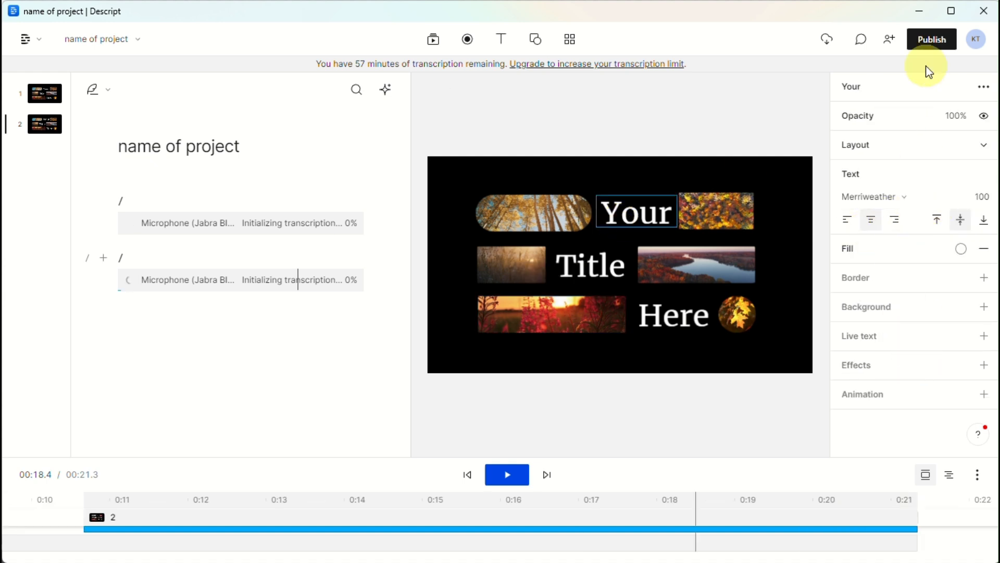
Review the publish settings, including the project name and the available resolutions, and close them without publishing.
left_click(933, 39)
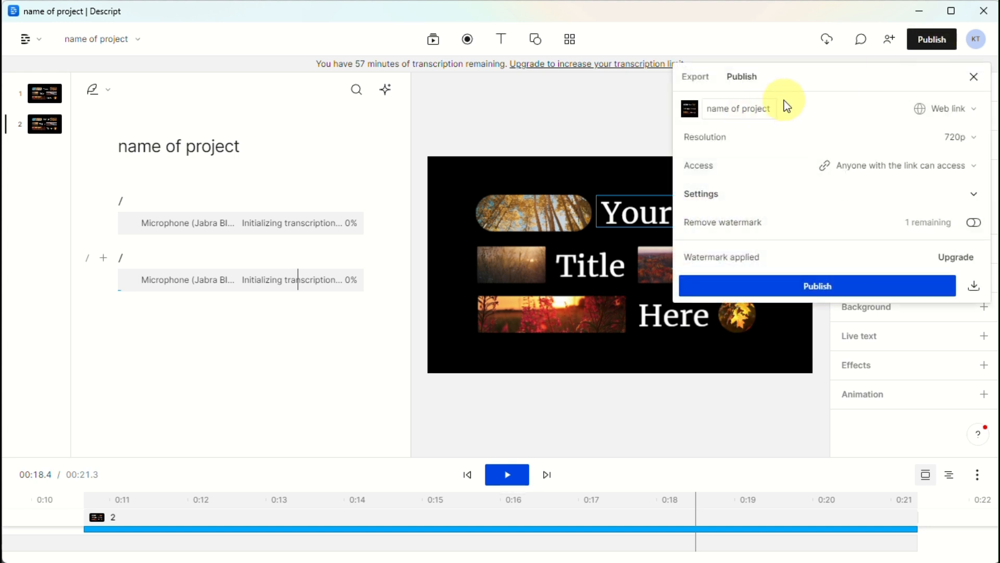
left_click(738, 103)
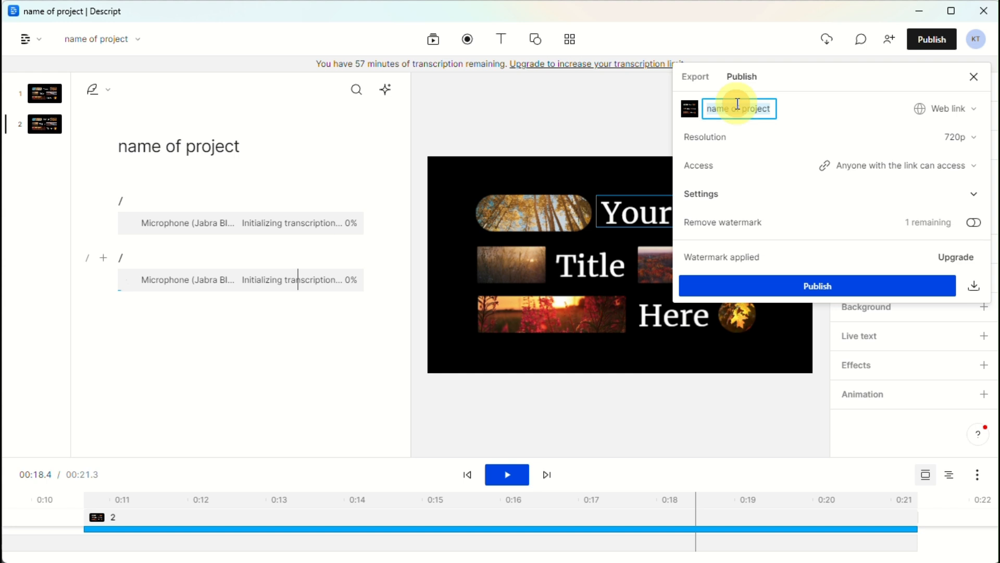
left_click(954, 131)
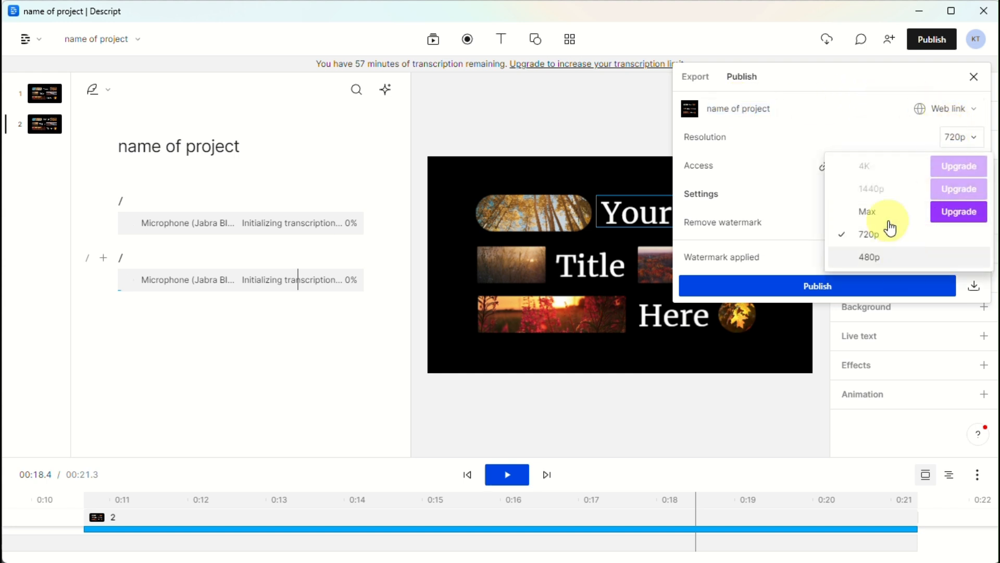
left_click(871, 122)
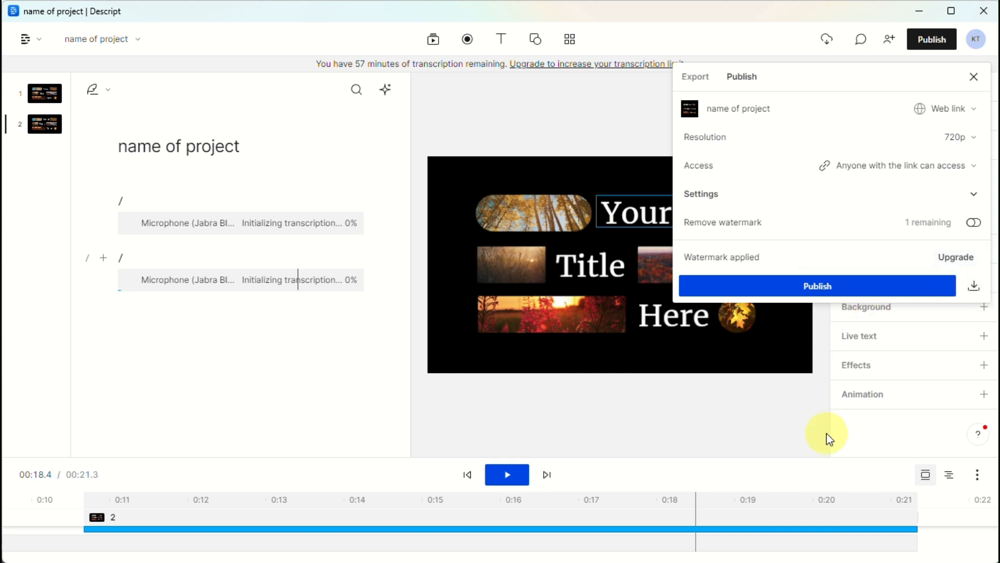
left_click(773, 386)
left_click(773, 386)
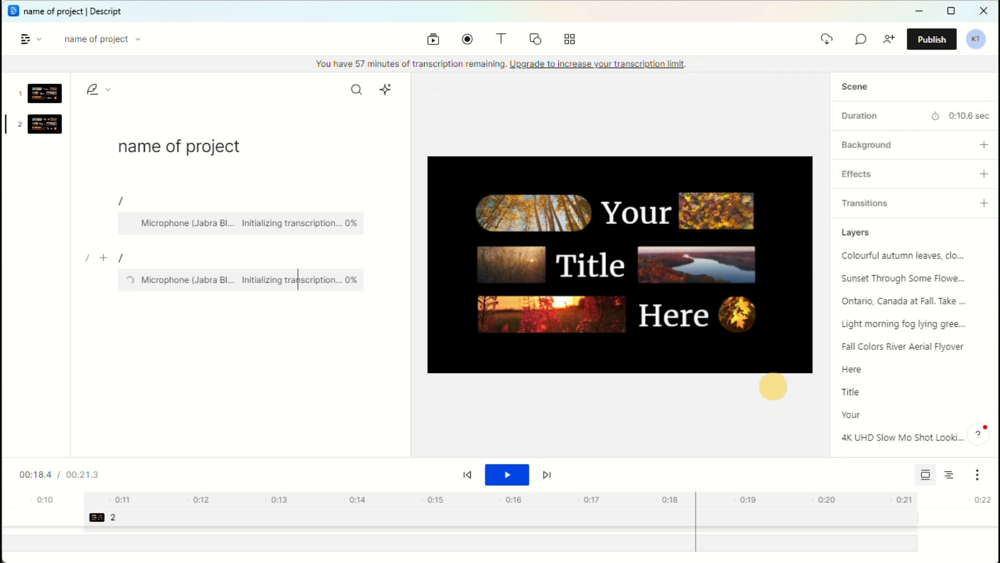